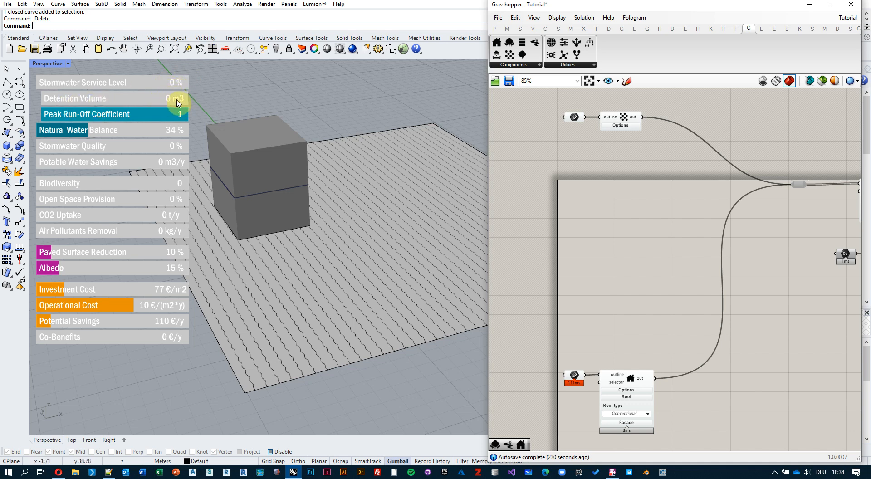
Step: Expand the Stormwater Service Level and Natural Water Balance indicators to examine their sub-indicators, and collapse the water balance details again
left_click(105, 85)
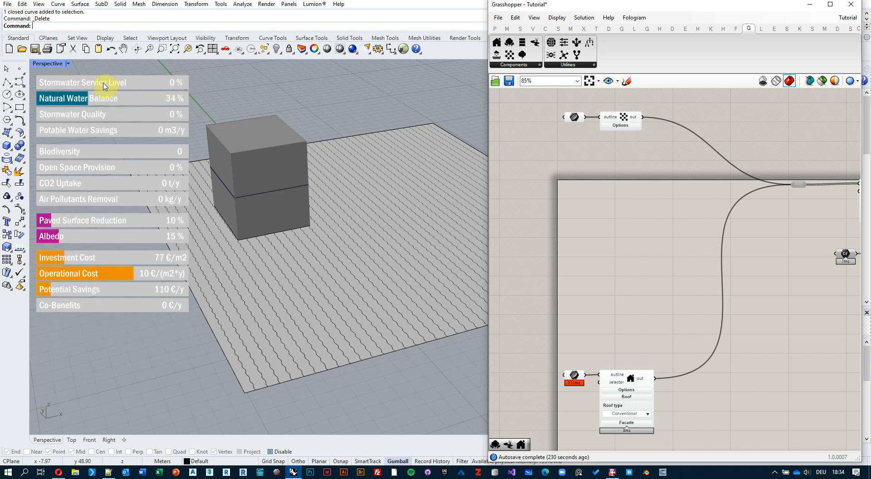
left_click(89, 83)
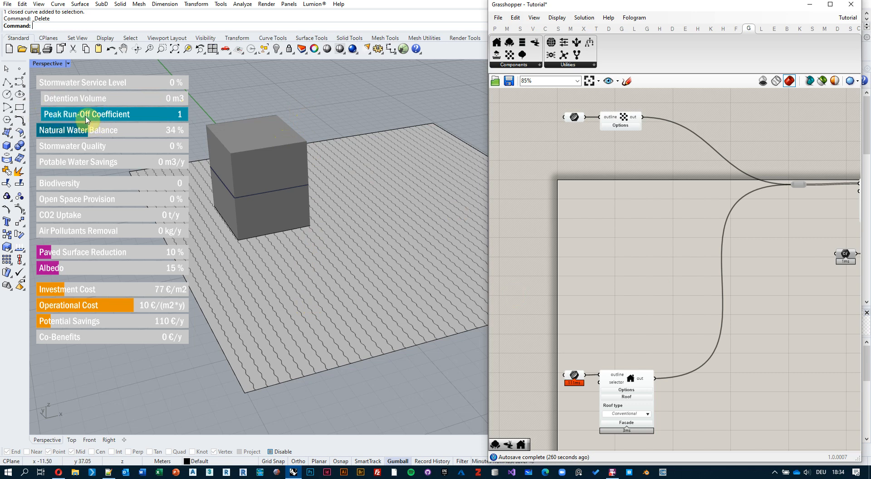
left_click(73, 131)
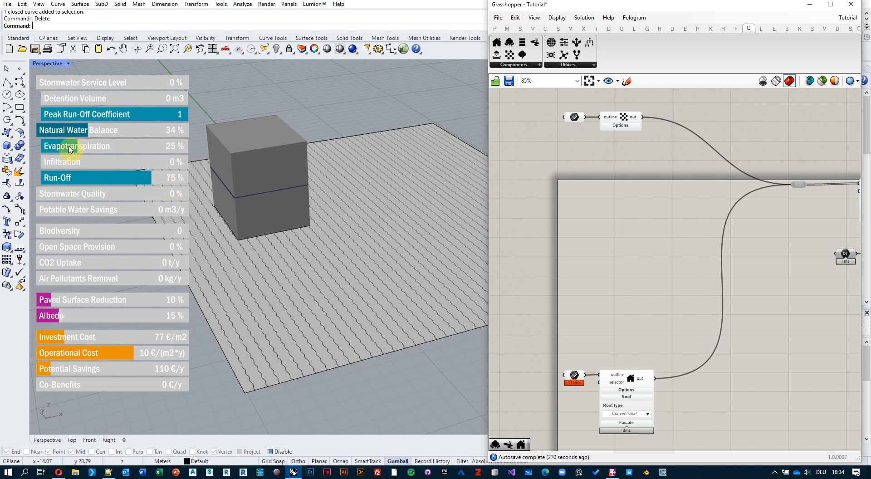
left_click(104, 133)
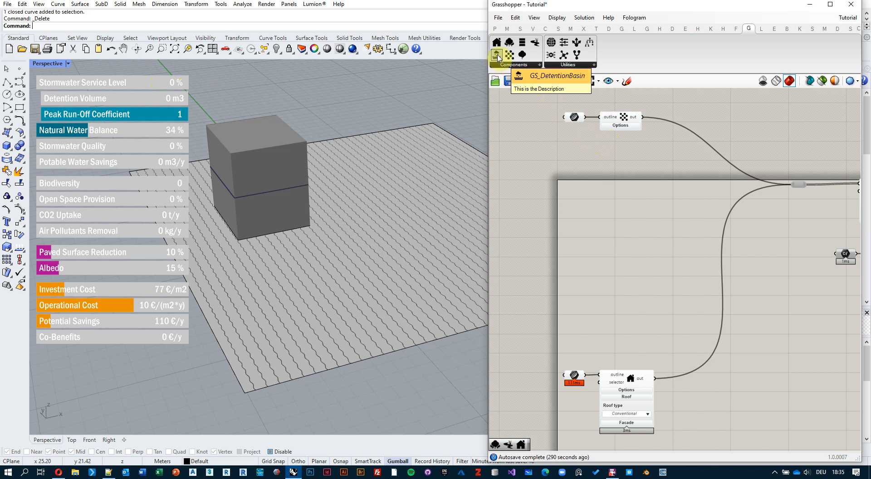
Step: Add a GS_DetentionBasin component below the paving component and draw a rectangle for its outline on the site in front of the building
left_click_drag(497, 58, 626, 180)
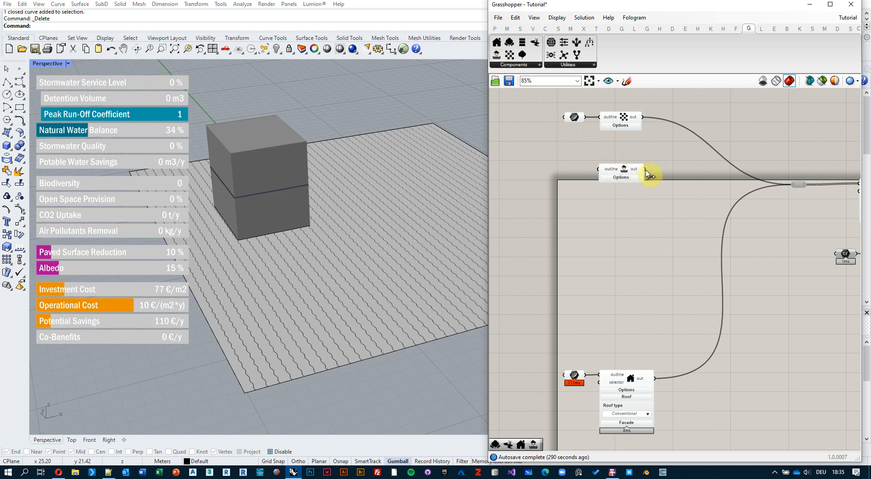
left_click_drag(700, 177, 696, 202, "shift")
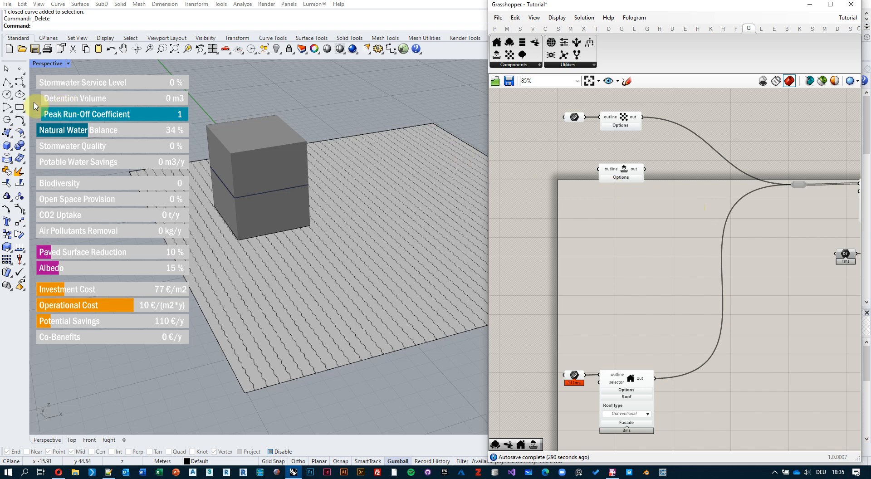
left_click(19, 107)
left_click(360, 225)
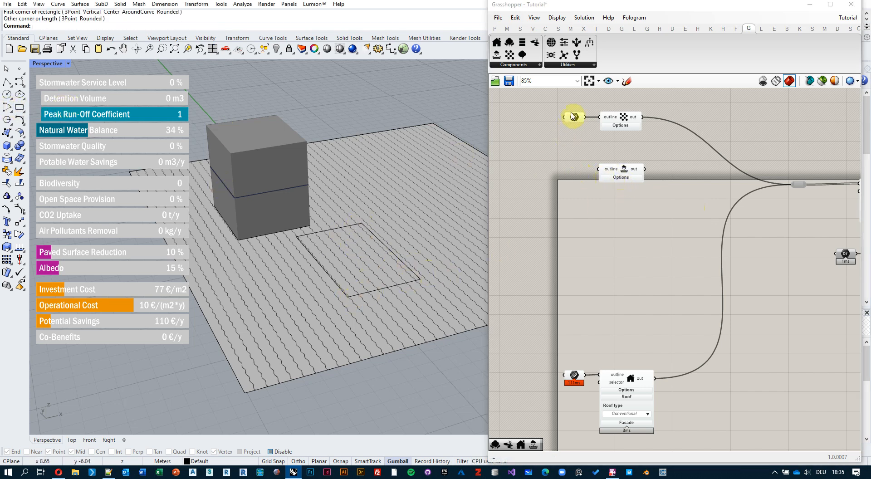
Step: Reference the new rectangle in a duplicated curve parameter and wire it through the detention basin component into the shared output relay
left_click_drag(572, 116, 574, 174, "alt")
right_click(574, 174)
left_click(611, 286)
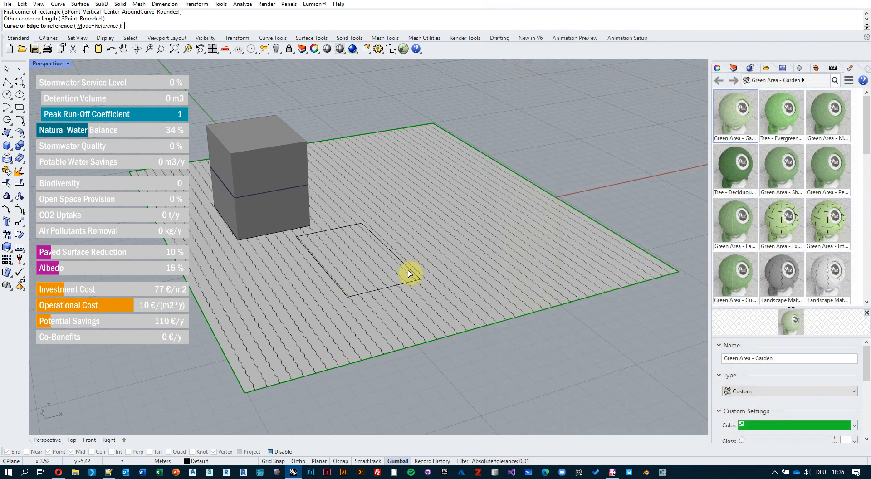
left_click(411, 271)
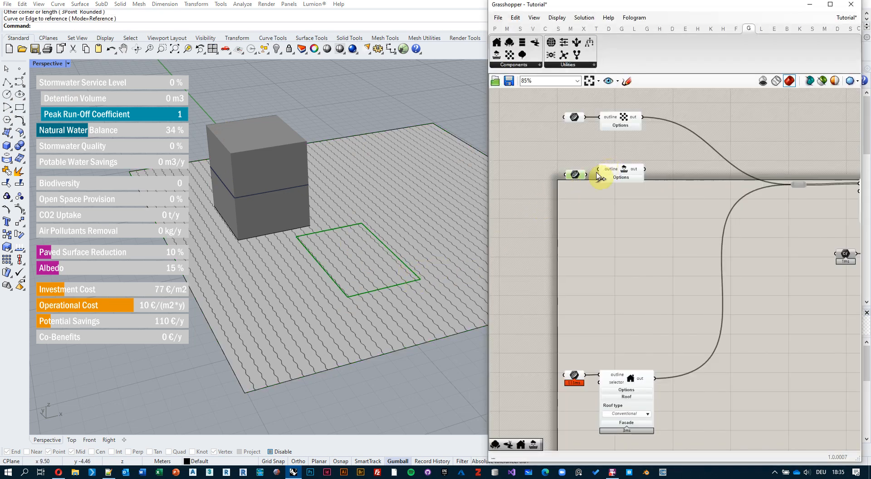
left_click_drag(587, 175, 795, 184)
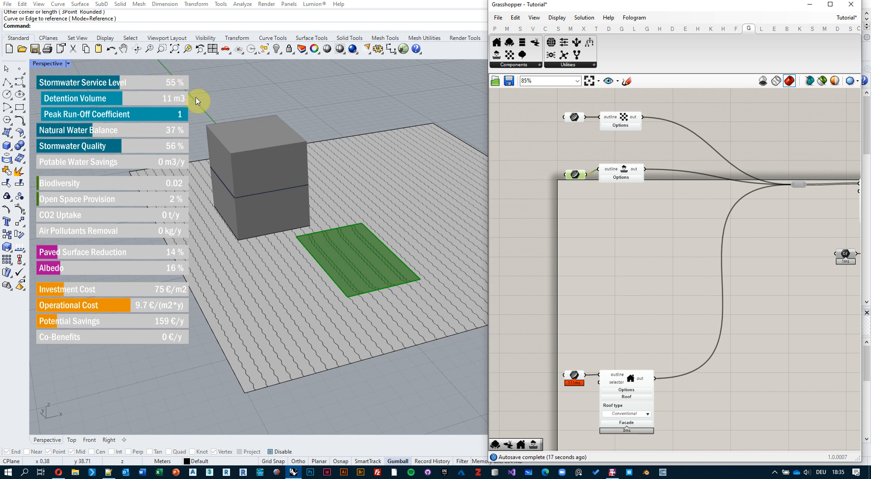
Step: Expand the detention basin's options and set its depth to 0.5
scroll(628, 178, "up", 2)
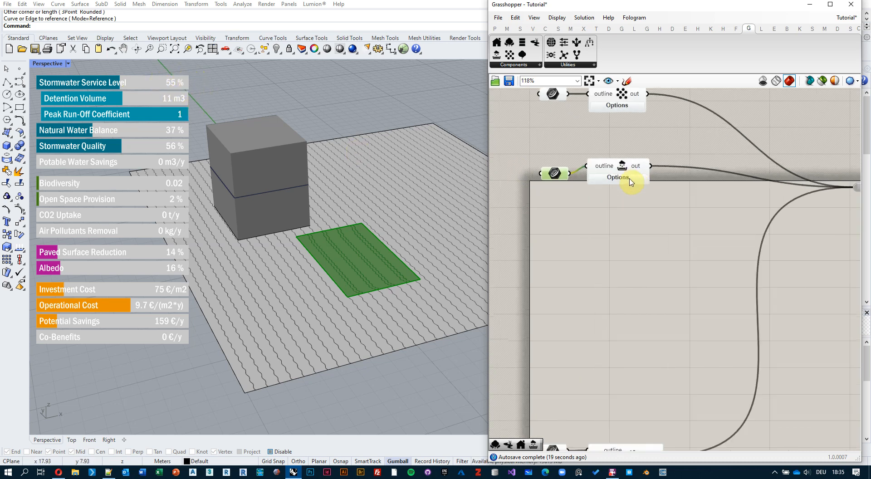
left_click(630, 181)
scroll(634, 211, "up", 2)
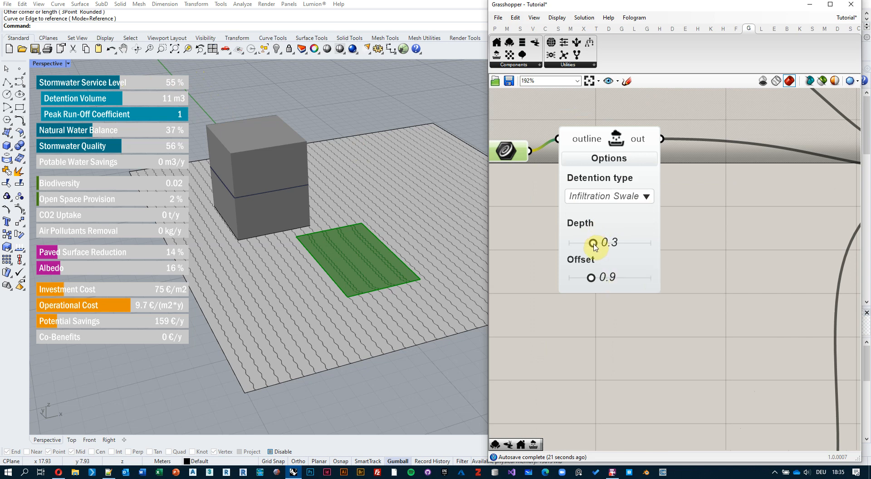
mouse_move(594, 244)
left_mouse_down()
mouse_move(619, 245)
mouse_move(609, 244)
left_mouse_up()
Step: Scale the infiltration swale's rectangle wider, set the basin depth to 0.3, and slightly shorten the rectangle in its other direction
left_click(399, 289)
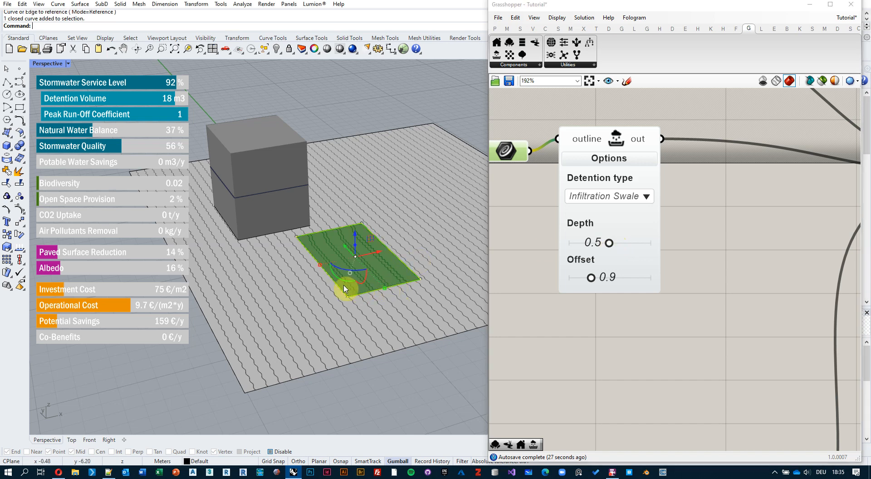
left_click_drag(320, 265, 285, 274)
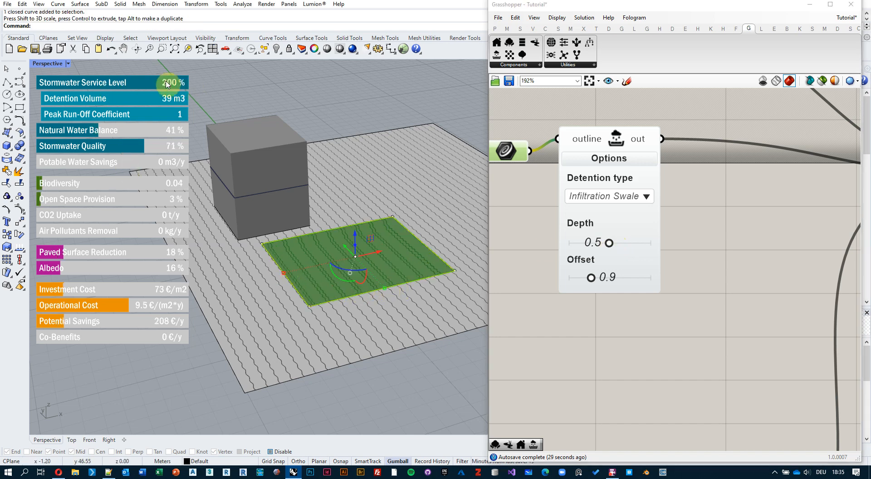
left_click_drag(609, 245, 592, 244)
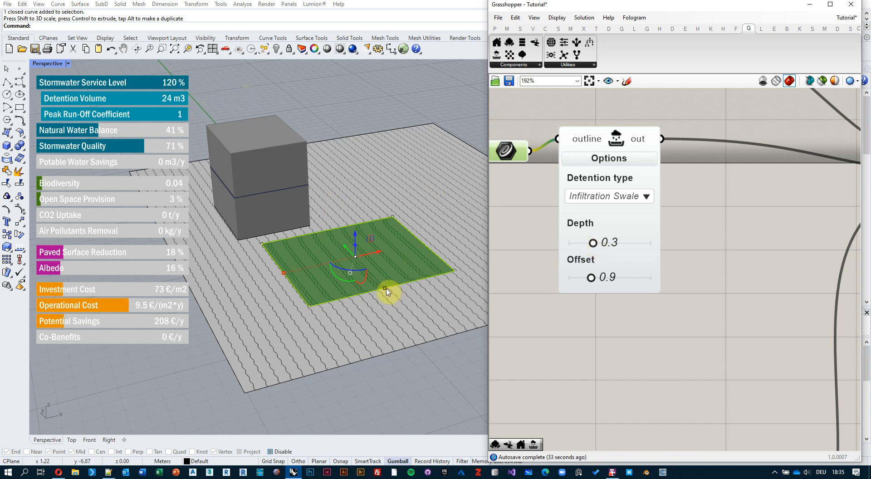
left_click_drag(385, 287, 382, 284)
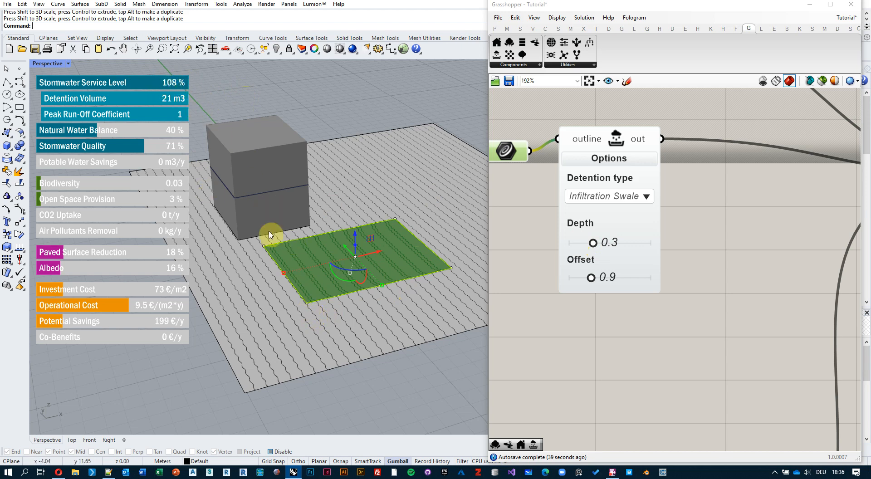
Step: Fine-tune the swale outline by moving its front corner point, undoing the last move
left_click(309, 303)
right_click_drag(311, 309, 331, 279)
left_click_drag(319, 323, 313, 344)
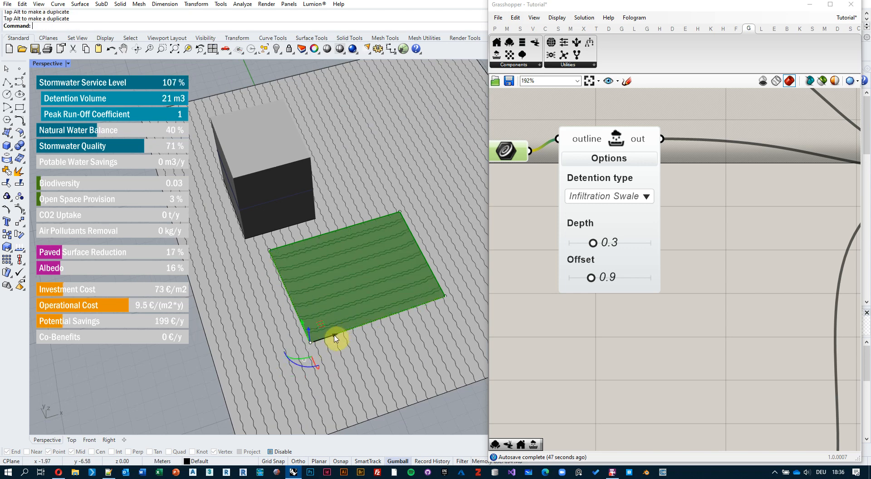
key("ctrl+z")
right_click_drag(374, 321, 381, 295)
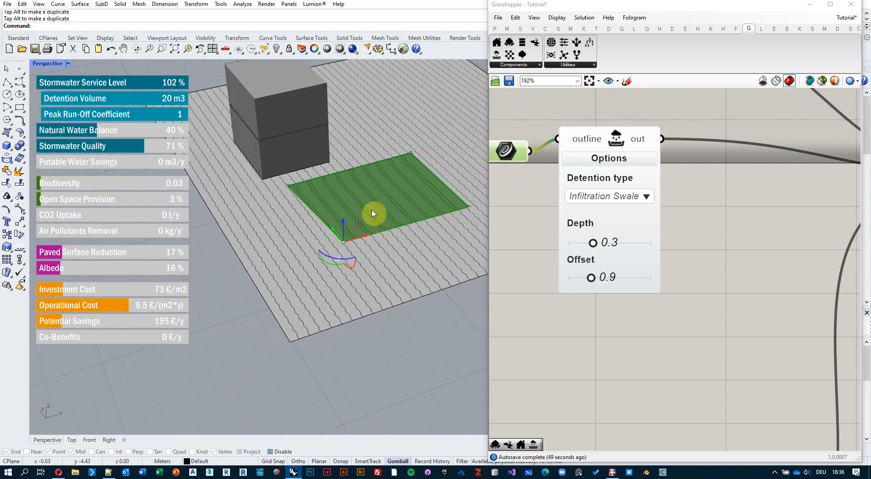
scroll(374, 203, "up", 2)
right_click_drag(381, 199, 355, 213, "shift")
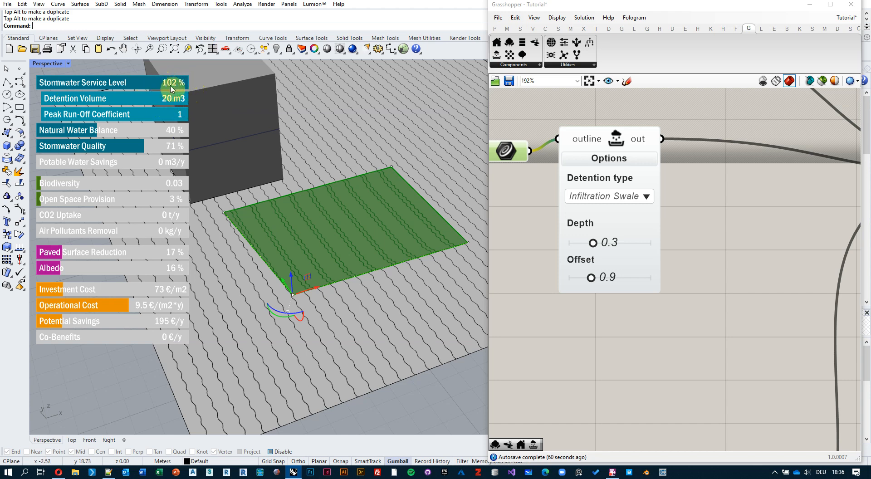
left_click(416, 415)
scroll(375, 265, "down", 6)
right_click_drag(375, 264, 389, 202)
scroll(376, 193, "up", 2)
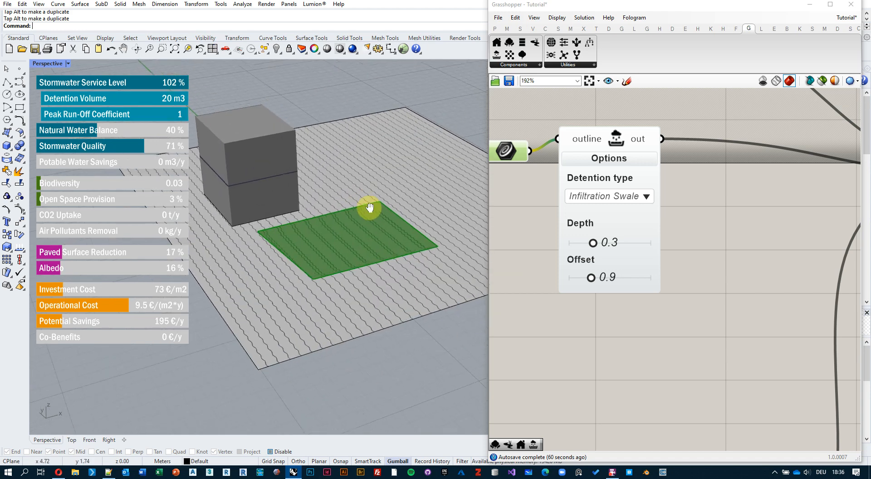
right_click_drag(248, 195, 272, 203, "shift")
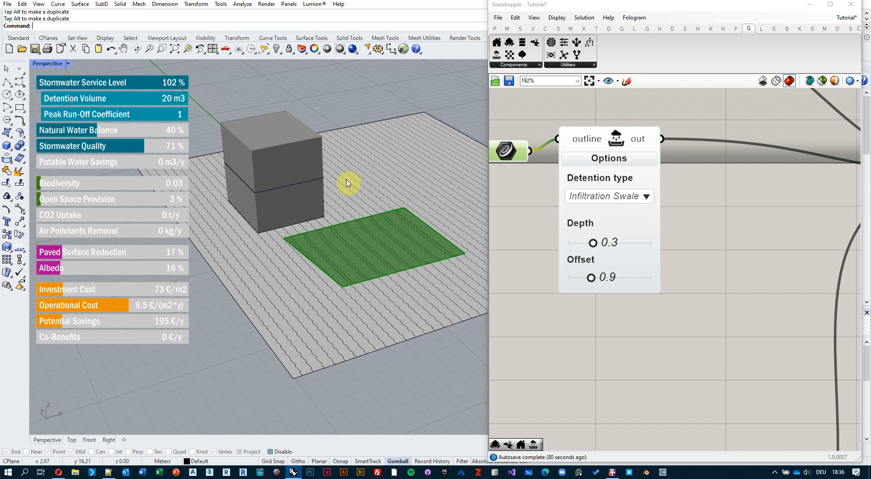
Step: Expand the paving component's options and move the component and its curve parameter up, clear of the detention basin
scroll(667, 279, "down", 2)
right_click_drag(676, 241, 719, 314)
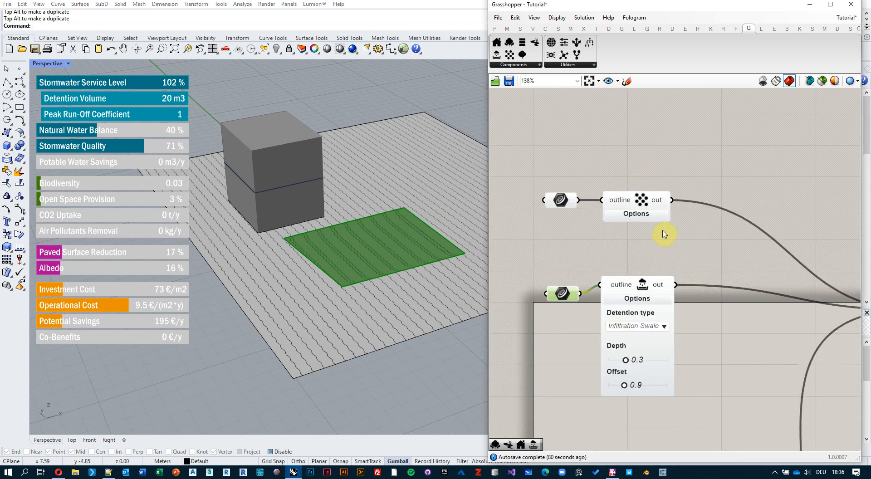
left_click(636, 213)
left_click_drag(641, 202, 647, 148)
left_click_drag(566, 209, 561, 154)
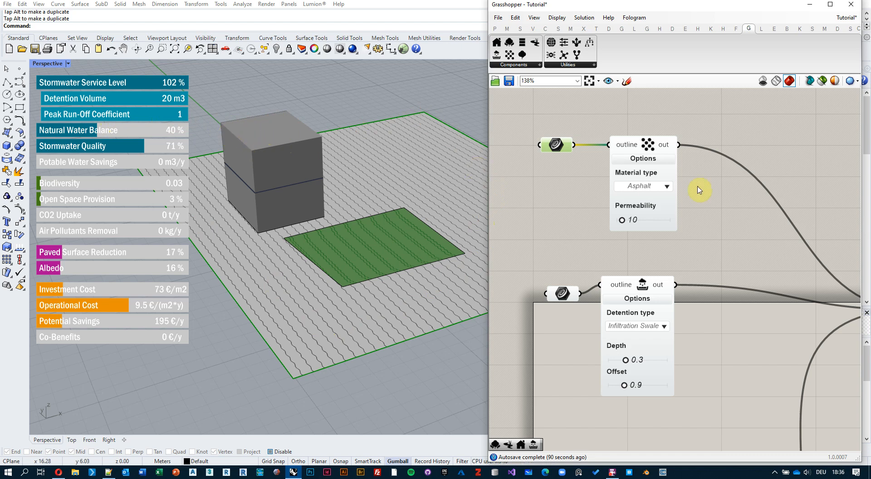
Step: Compare Gravel and Asphalt as the paving's material type and leave it set to Gravel
left_click(666, 188)
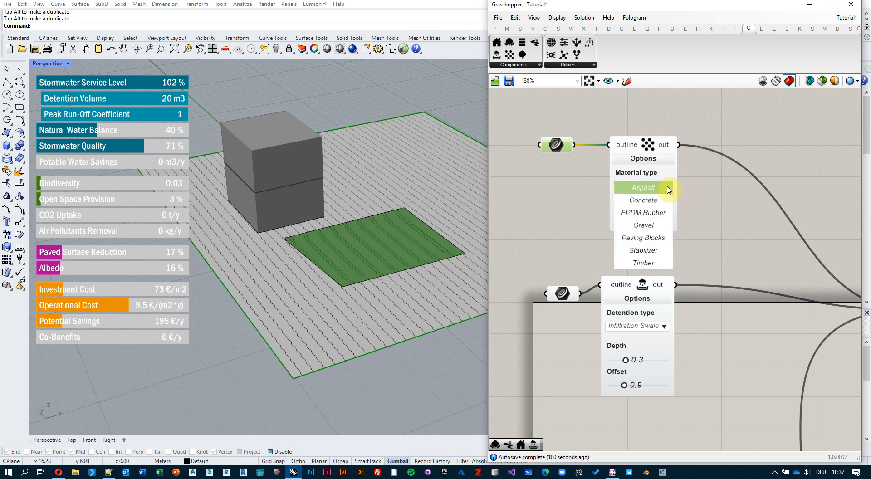
left_click(666, 226)
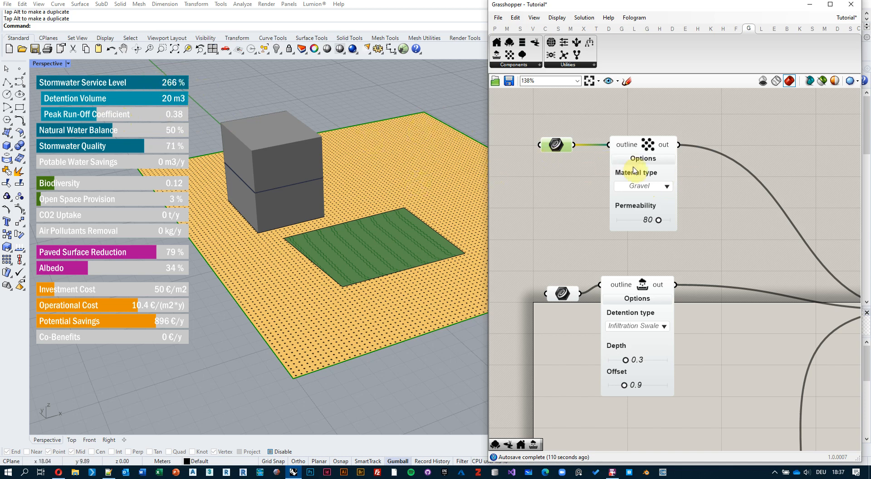
left_click(640, 187)
left_click(651, 191)
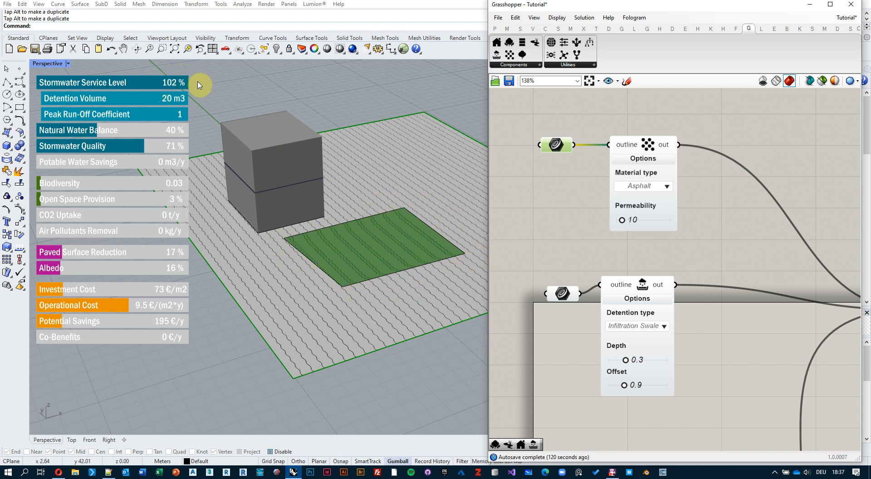
left_click(642, 186)
left_click(643, 223)
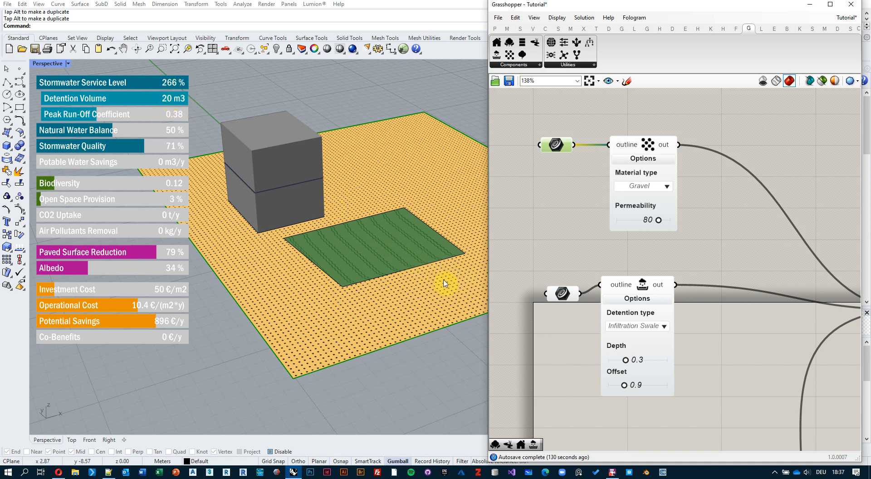
Step: Scale the infiltration swale's rectangle down to a narrower width and deselect it
left_click(310, 271)
left_click_drag(307, 268, 347, 255)
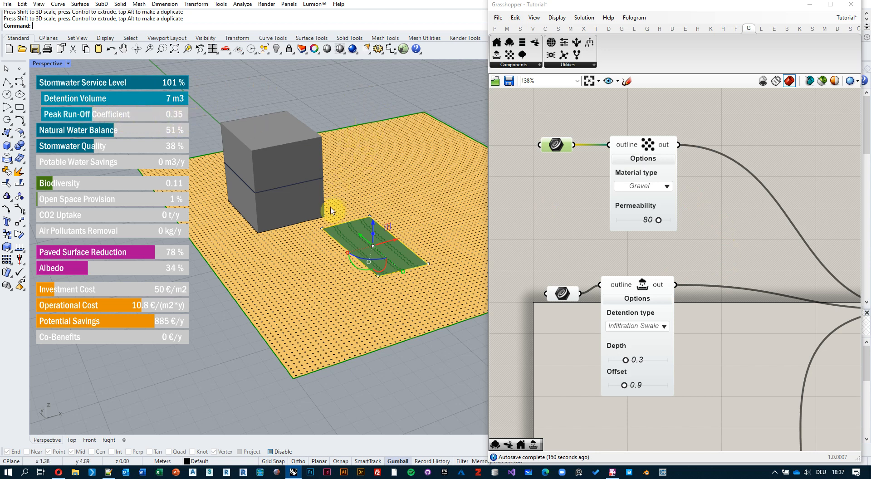
left_click(364, 117)
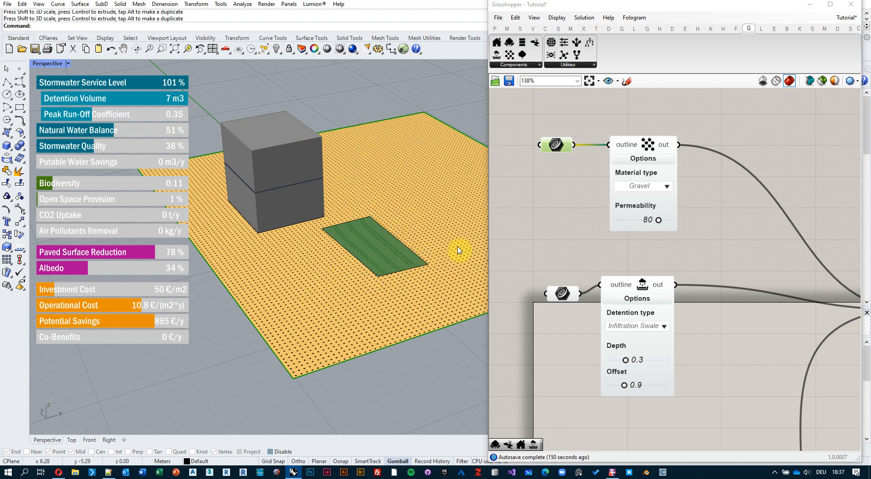
Step: Set the building component's roof type to Green Intensive
right_click_drag(622, 242, 634, 175)
scroll(620, 257, "down", 3)
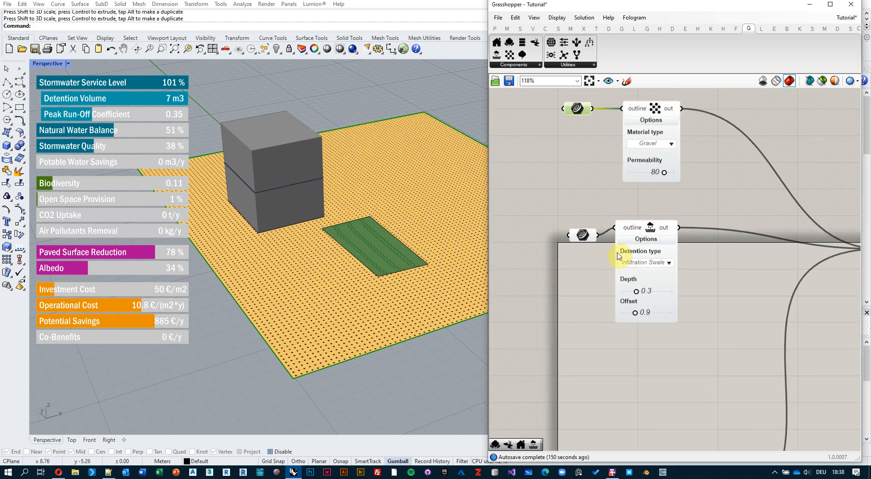
right_click_drag(617, 356, 630, 235)
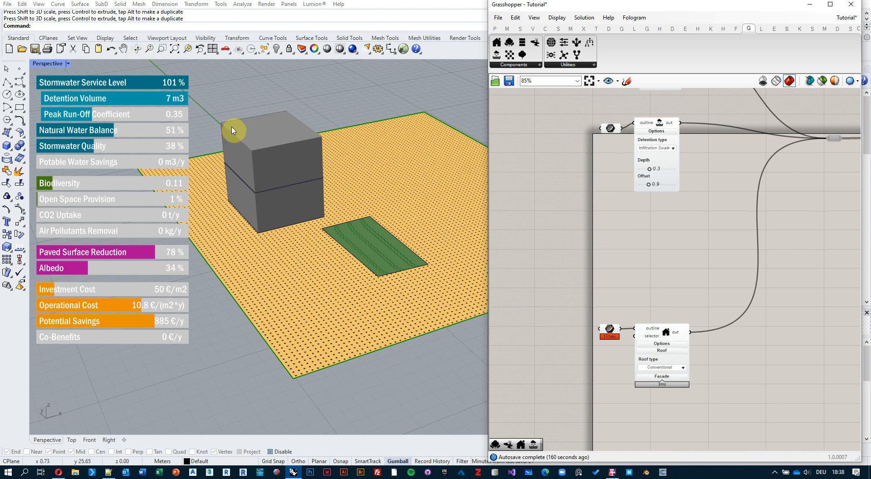
right_click_drag(672, 303, 656, 232)
scroll(644, 295, "up", 4)
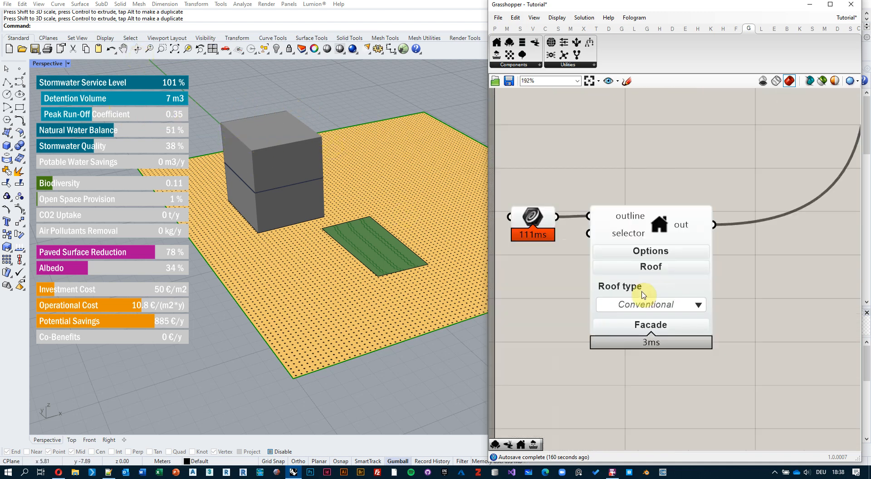
left_click(696, 308)
left_click(660, 342)
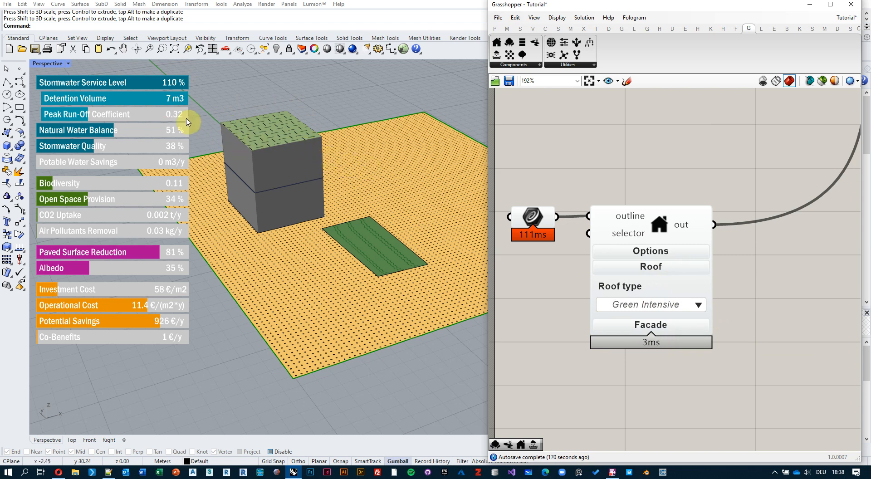
Step: Switch the building's roof type to Conventional for comparison and return it to Green Intensive
left_click(698, 304)
left_click(661, 311)
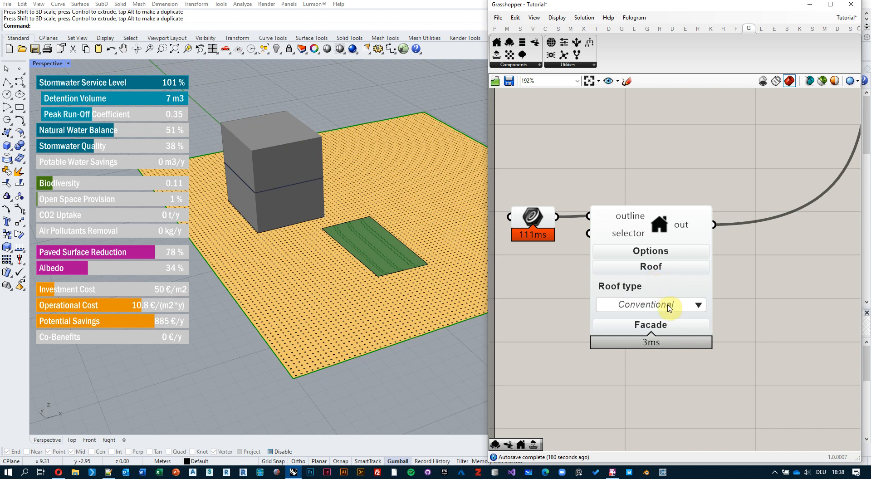
left_click(670, 308)
left_click(666, 342)
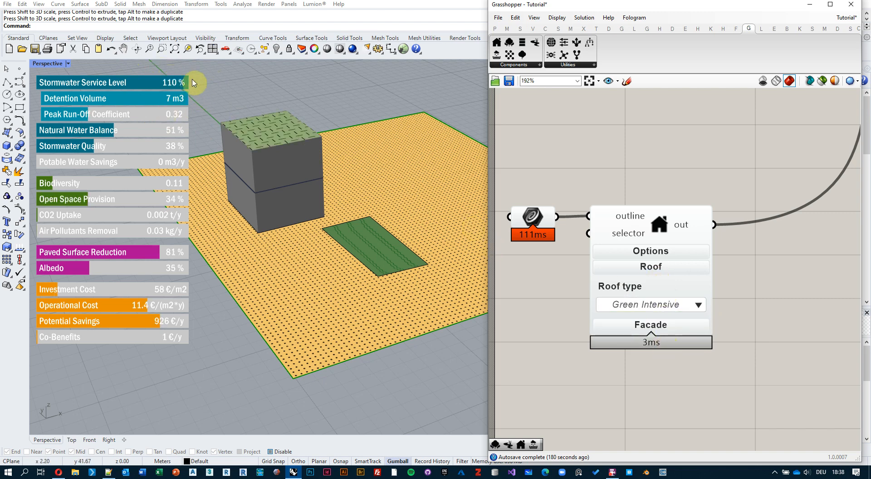
Step: Scale the infiltration swale's rectangle down slightly further in the site model and deselect it
scroll(634, 162, "down", 5)
right_click_drag(633, 162, 646, 283)
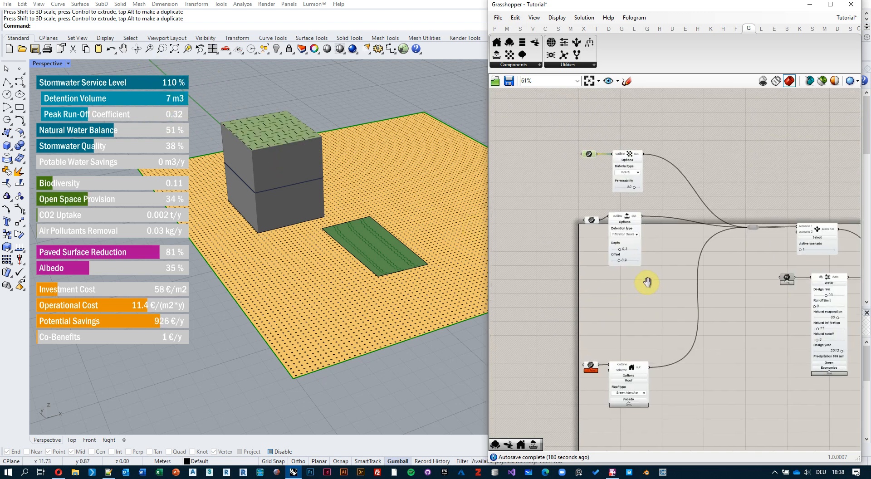
left_click(394, 274)
left_click_drag(401, 273, 398, 268)
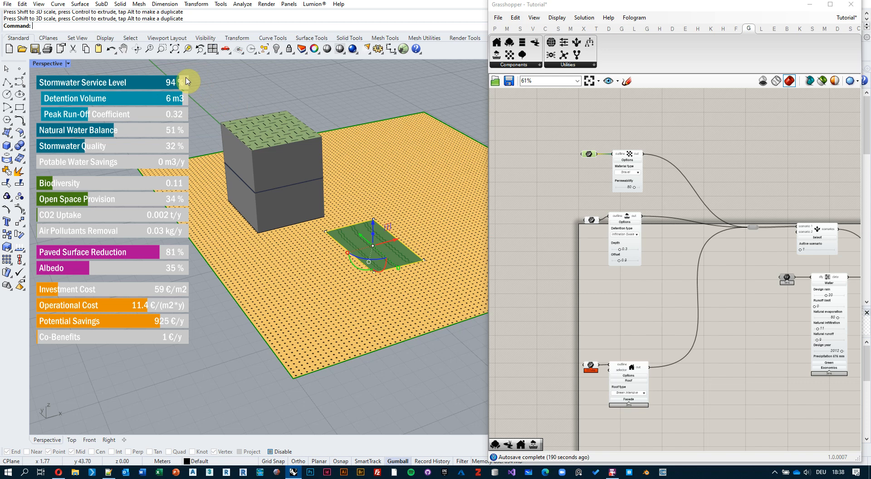
left_click(313, 93)
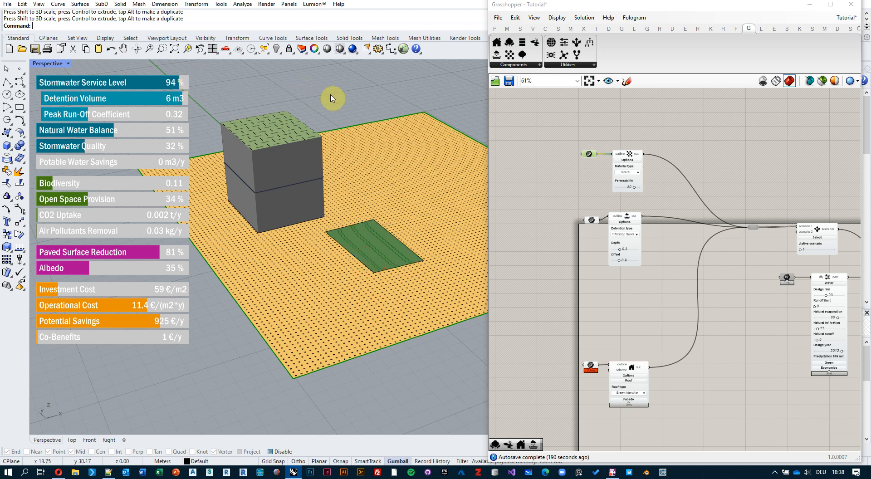
Step: Draw a long rectangle on the paved area behind the infiltration swale, alongside the building
scroll(653, 286, "up", 2)
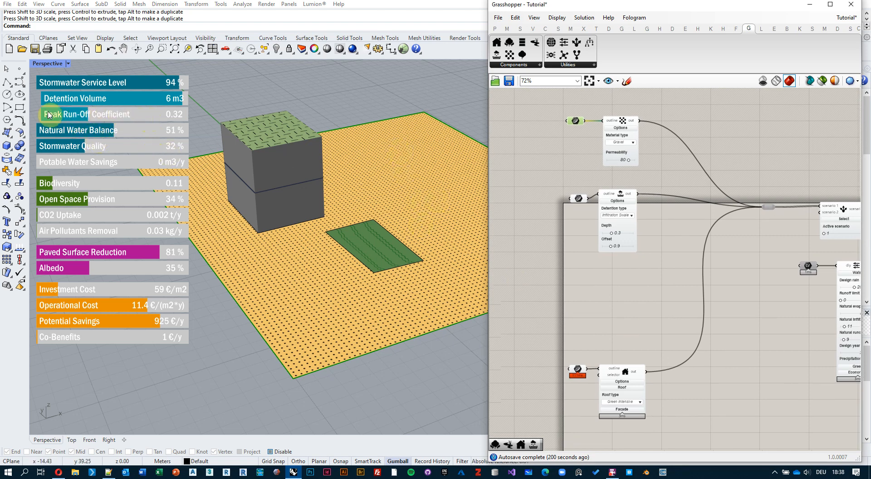
left_click(20, 107)
left_click(400, 161)
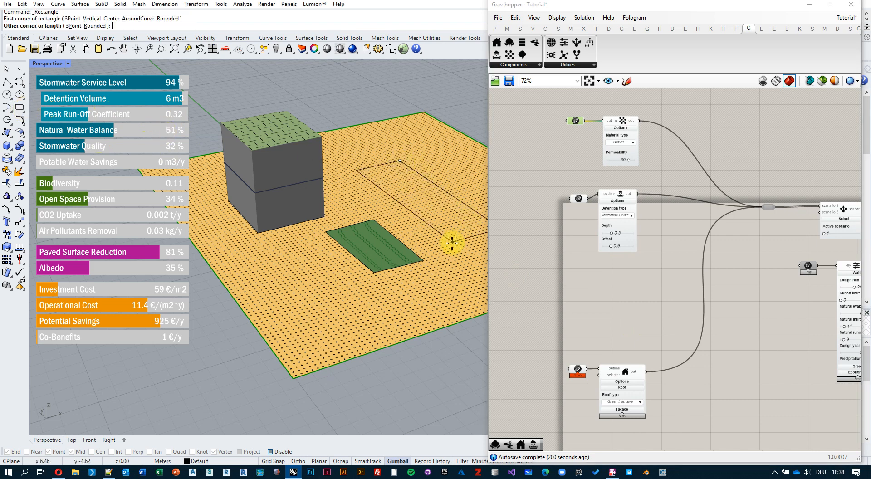
left_click(449, 245)
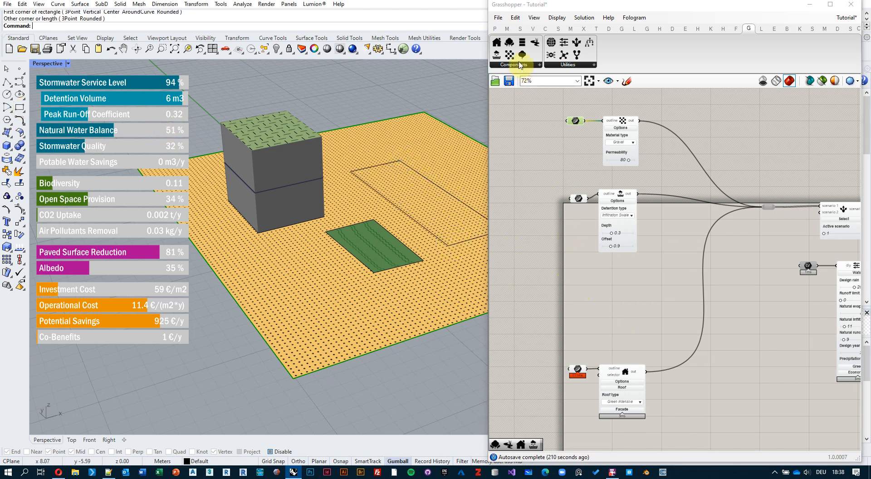
Step: Add a green area component below the detention component and place a copy of the curve parameter beside it
left_click_drag(510, 46, 625, 289)
scroll(596, 227, "up", 1)
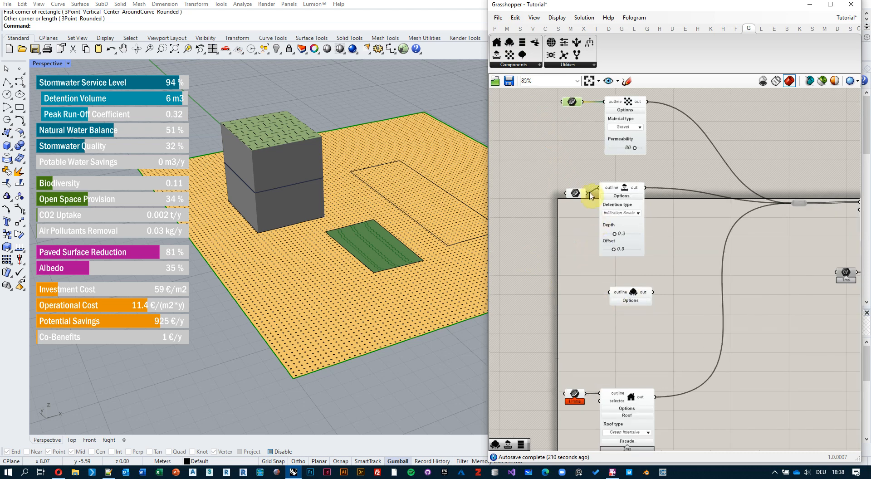
left_click_drag(578, 196, 575, 291)
Step: Reference the new rectangle in the copied curve parameter and wire it through the green area component into the shared scenario relay
right_click(572, 291)
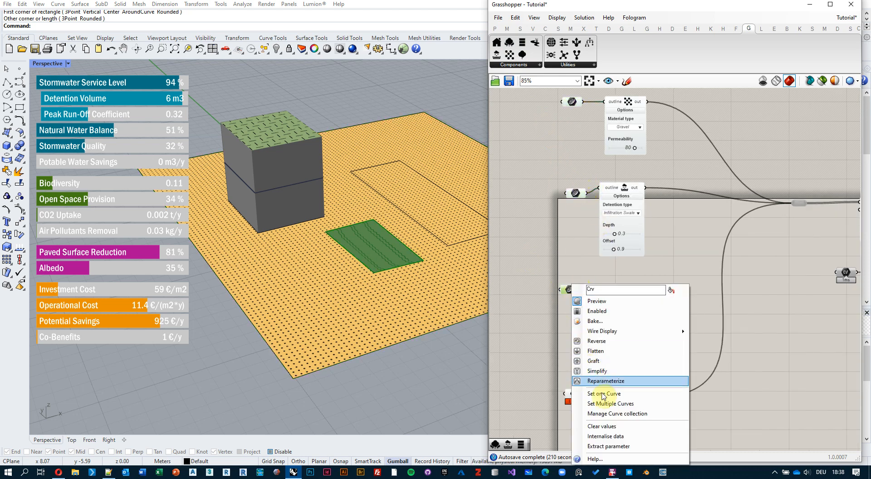
left_click(590, 395)
left_click(496, 240)
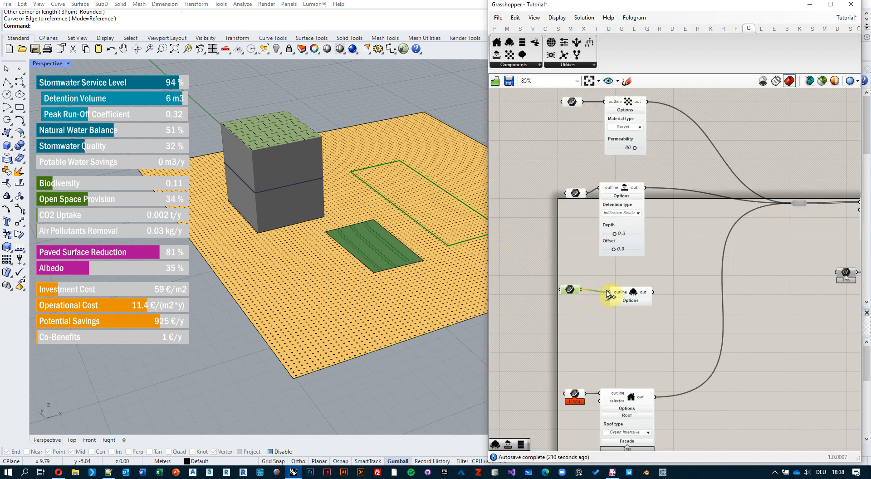
left_click_drag(753, 236, 795, 203)
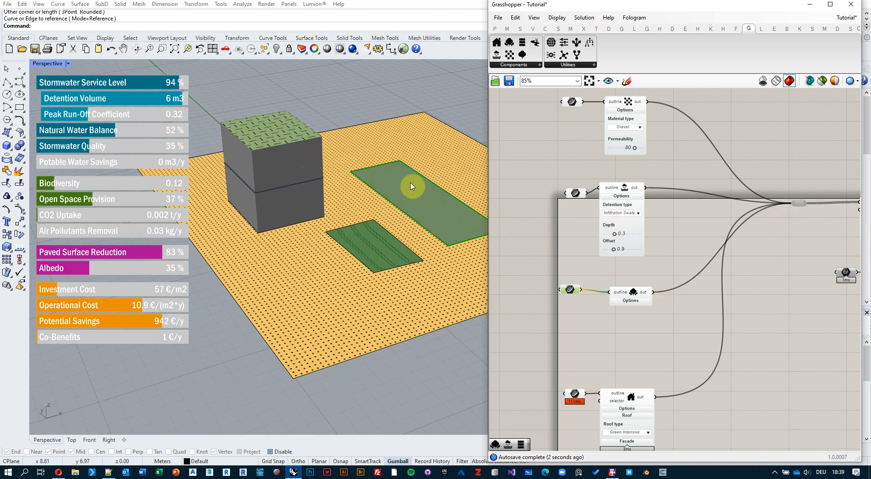
Step: Set the paving component's material type to Asphalt
scroll(654, 153, "up", 3)
left_click(637, 129)
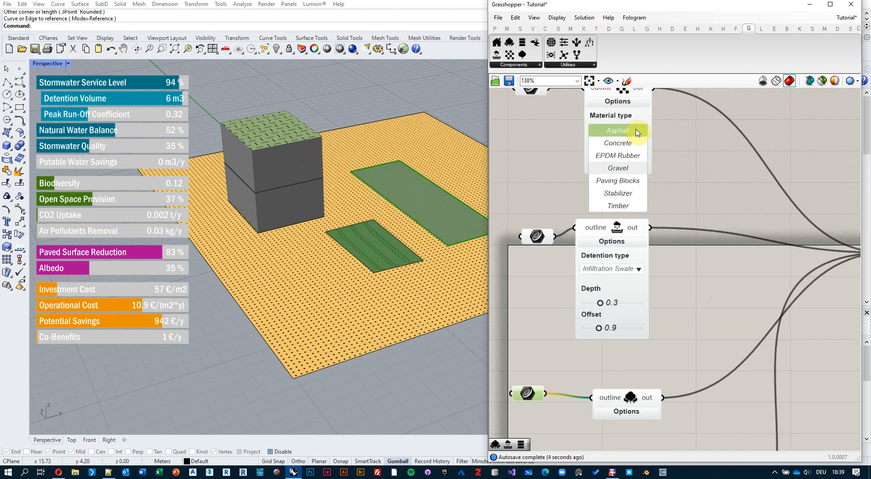
left_click(625, 131)
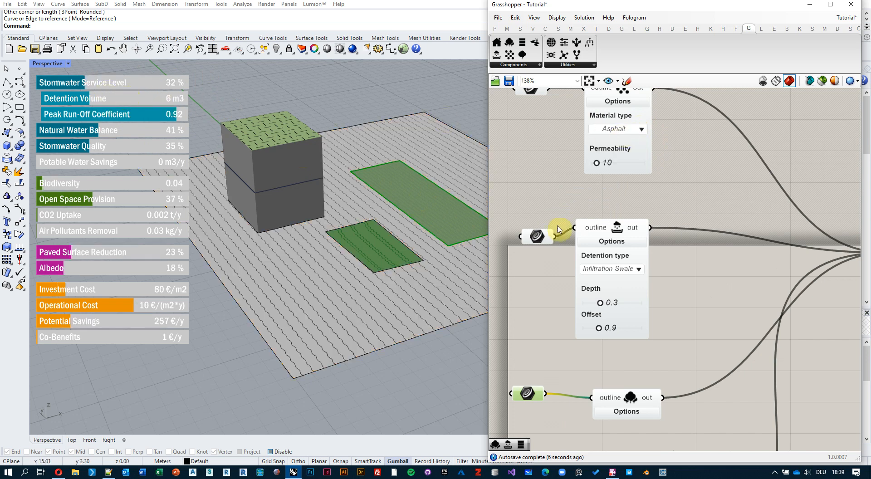
Step: Disable the green area component to compare the indicators without it and enable it again
left_click(614, 381)
right_click(616, 381)
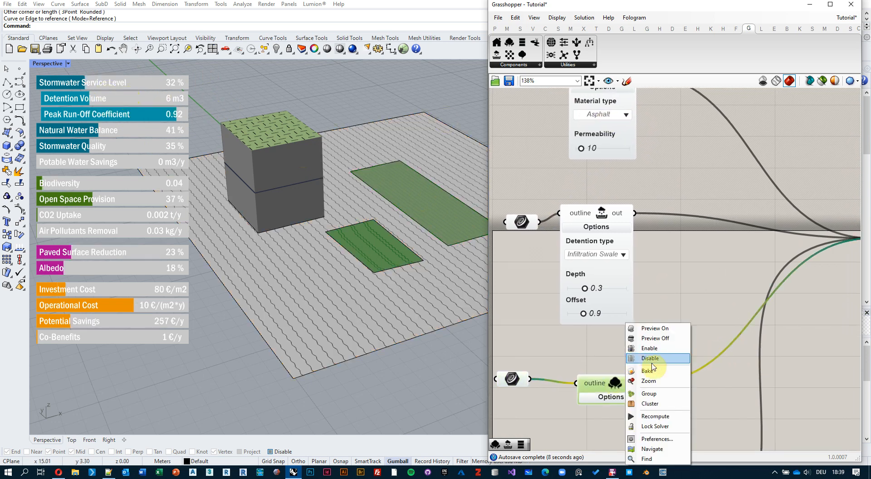
left_click(665, 357)
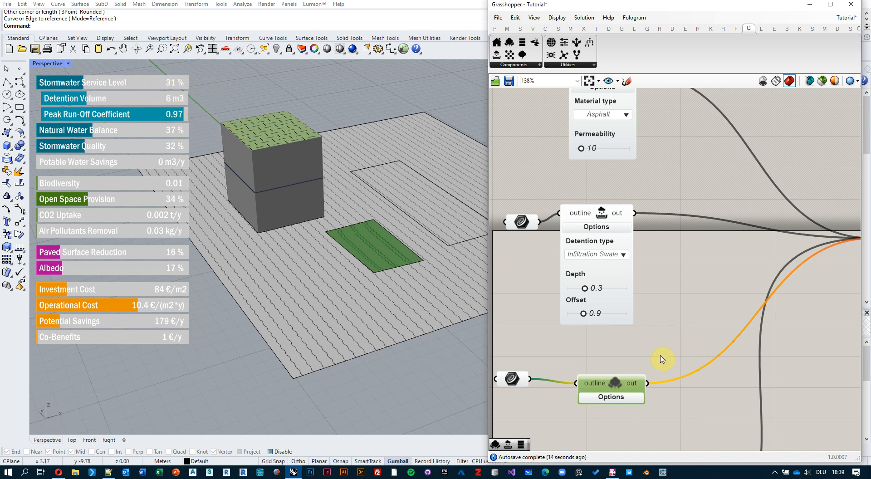
right_click(612, 389)
left_click(652, 415)
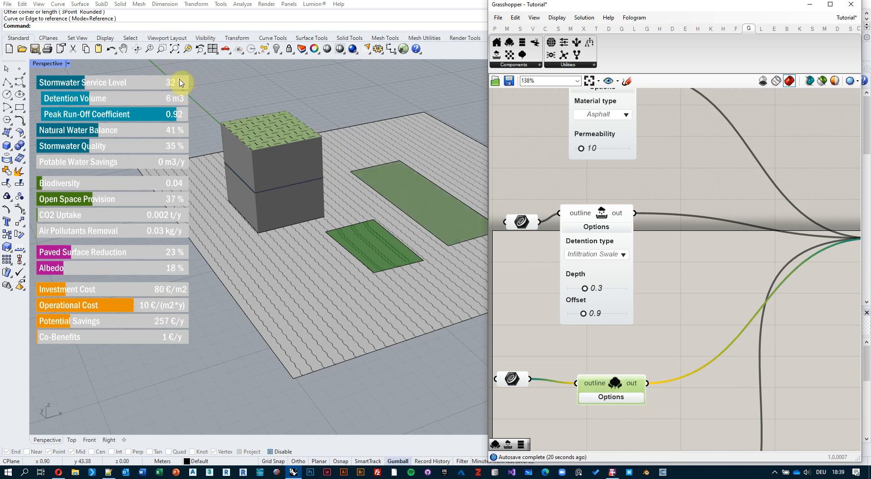
Step: Stretch the green area's rectangle to a longer and wider shape along the paving's far side and deselect it
right_click_drag(181, 83, 410, 255)
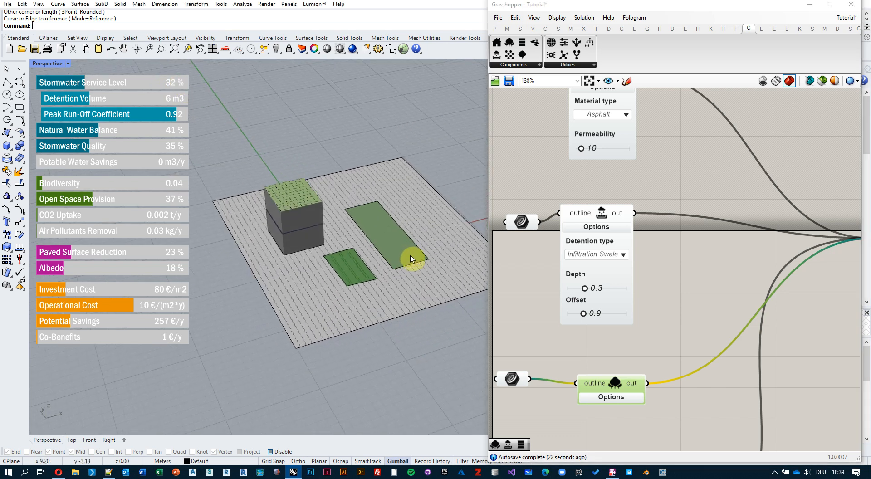
left_click(416, 263)
left_click_drag(404, 231, 460, 285)
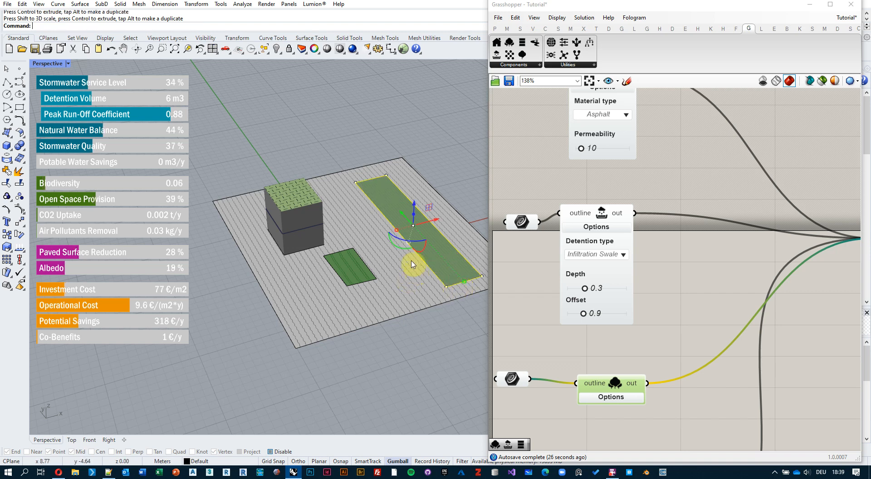
left_click_drag(396, 230, 376, 234)
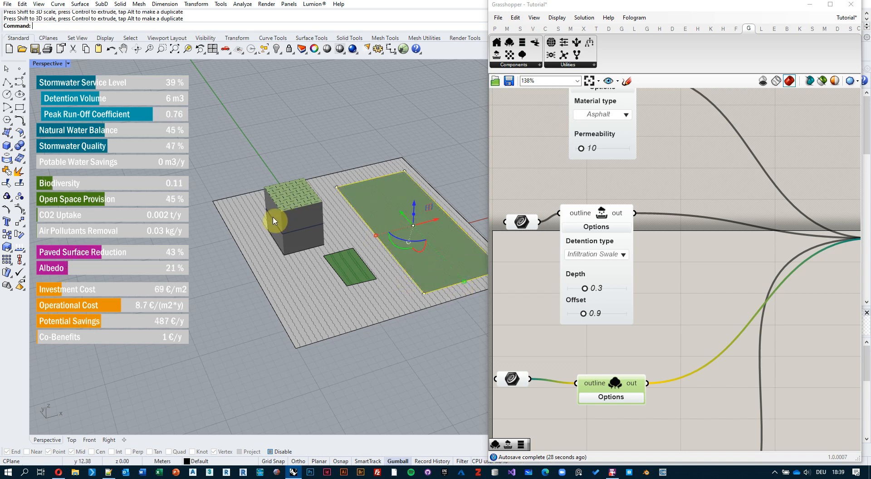
left_click(317, 118)
right_click_drag(311, 222, 365, 221)
scroll(427, 200, "up", 5)
right_click_drag(426, 202, 369, 214)
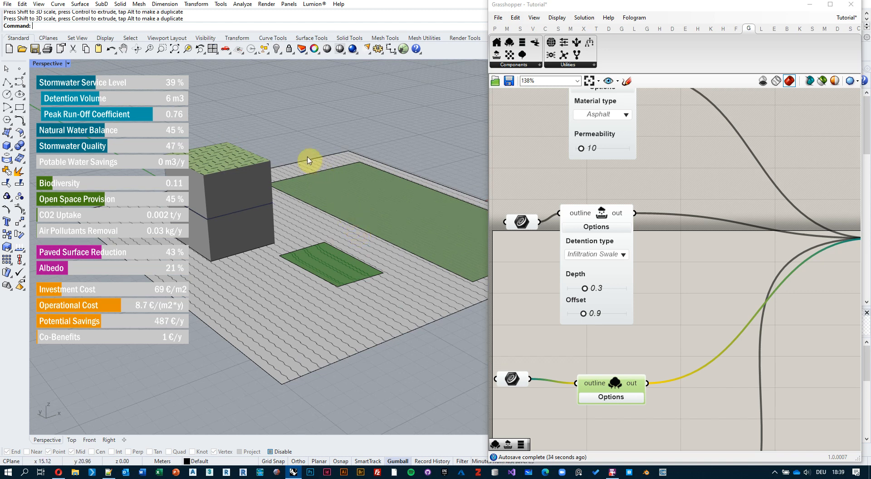
mouse_move(330, 192)
right_mouse_down("shift")
mouse_move(341, 190)
mouse_move(335, 195)
right_mouse_up("shift")
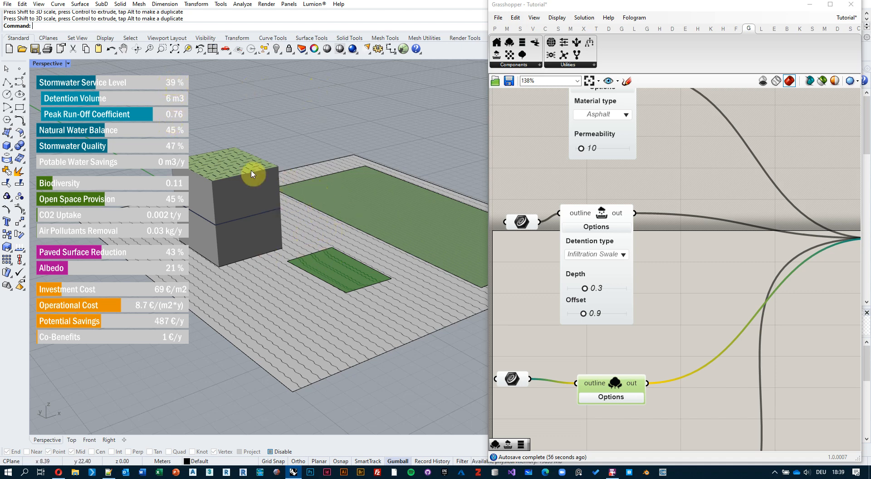
Step: Raise the Data component's design rain to 27.6 for comparison and bring it back down to 20.3
scroll(689, 191, "down", 3)
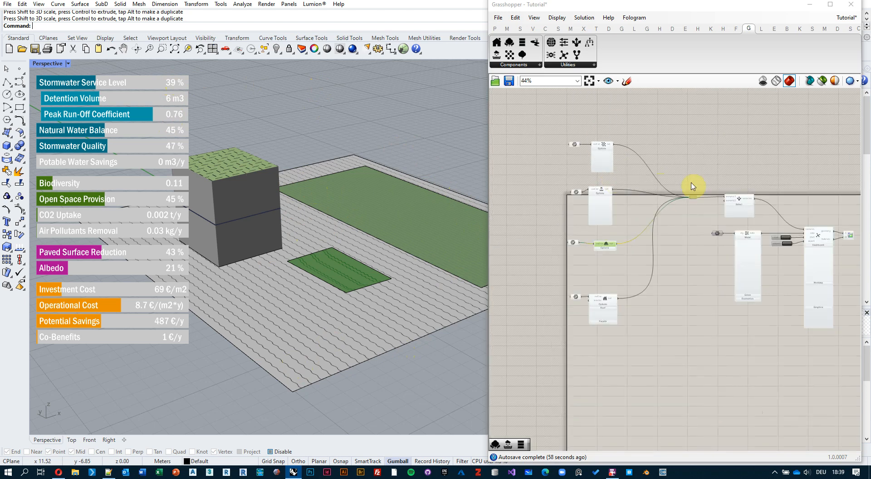
scroll(684, 220, "up", 3)
scroll(591, 155, "up", 2)
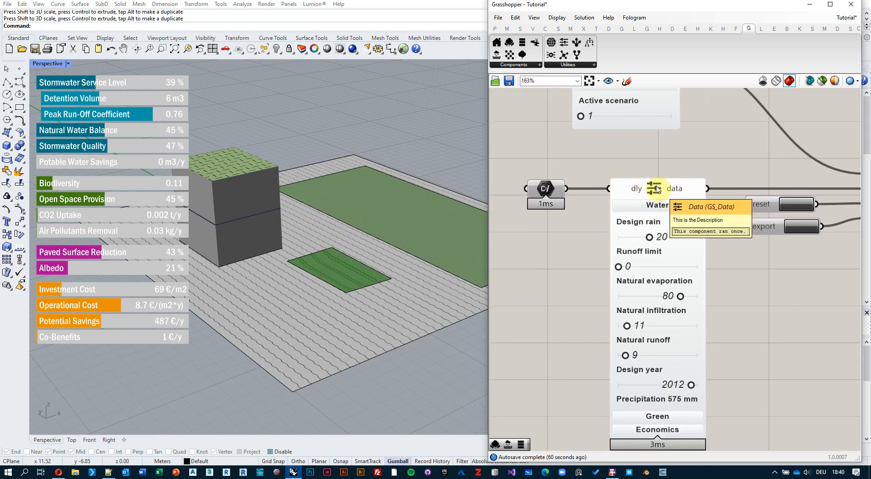
scroll(667, 241, "up", 2)
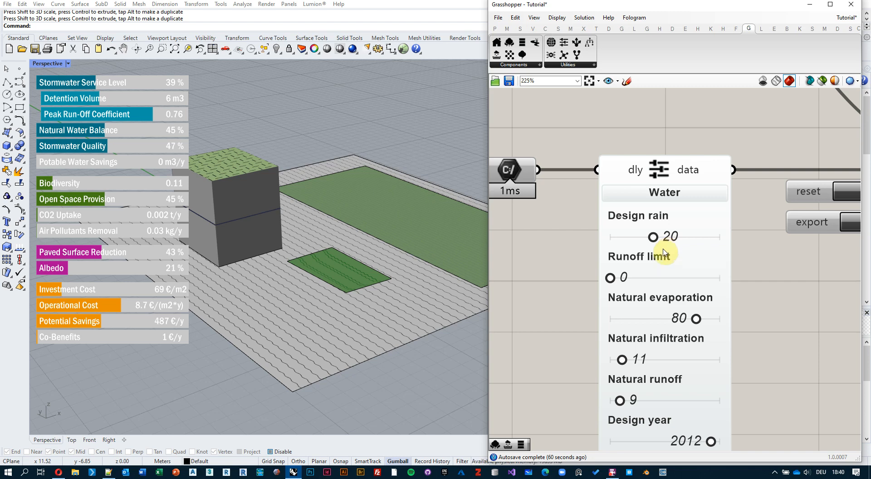
scroll(676, 250, "up", 2)
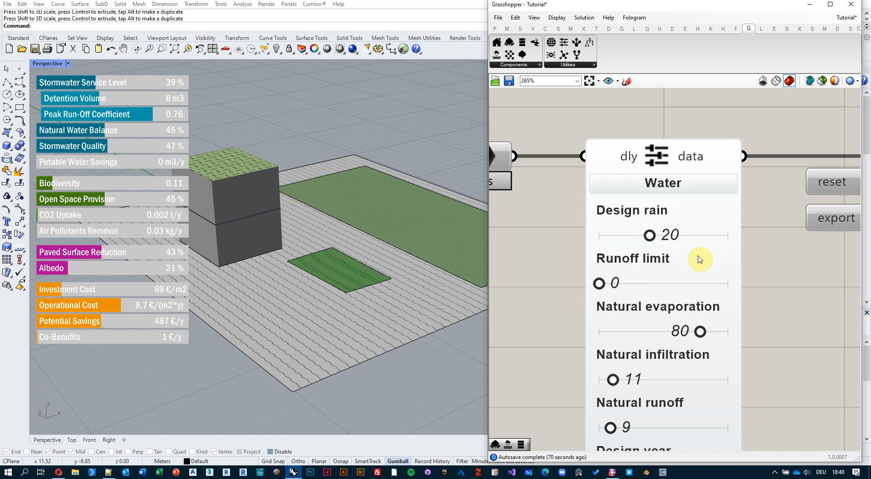
mouse_move(653, 241)
left_click_drag(653, 240, 667, 238)
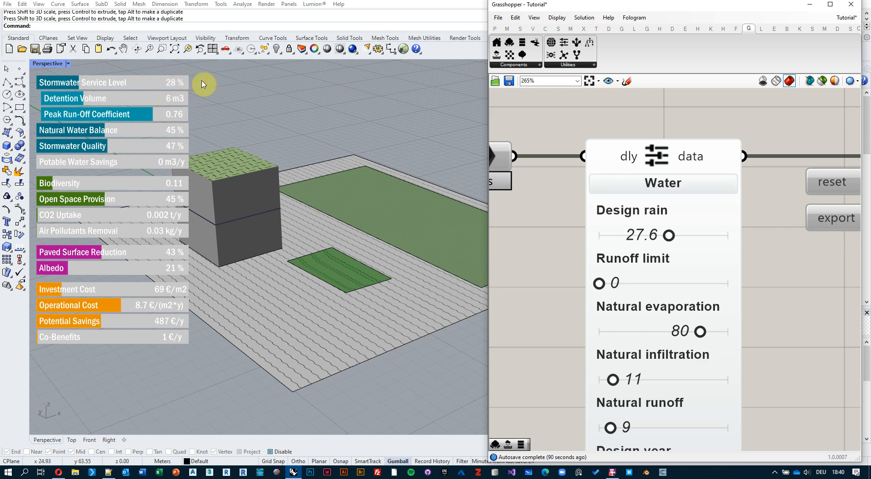
left_click_drag(676, 234, 653, 238)
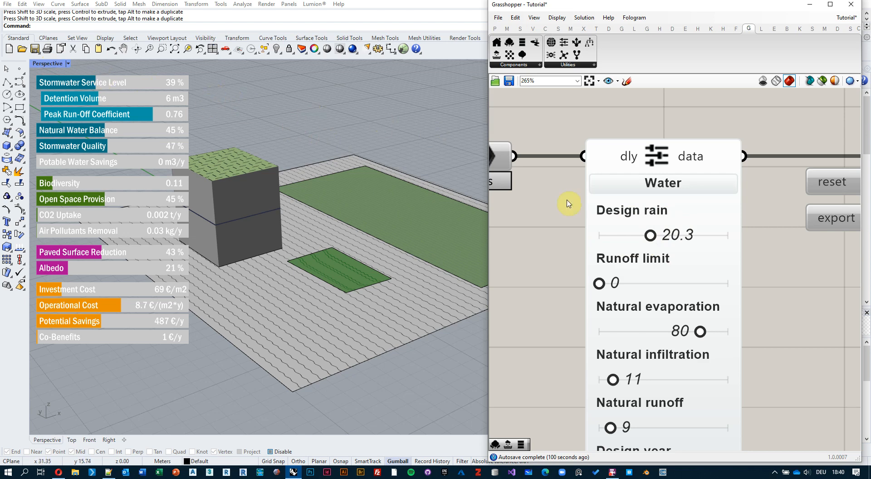
Step: Expand the green area component's options to show its area type, irrigation needs and age settings
scroll(753, 294, "down", 5)
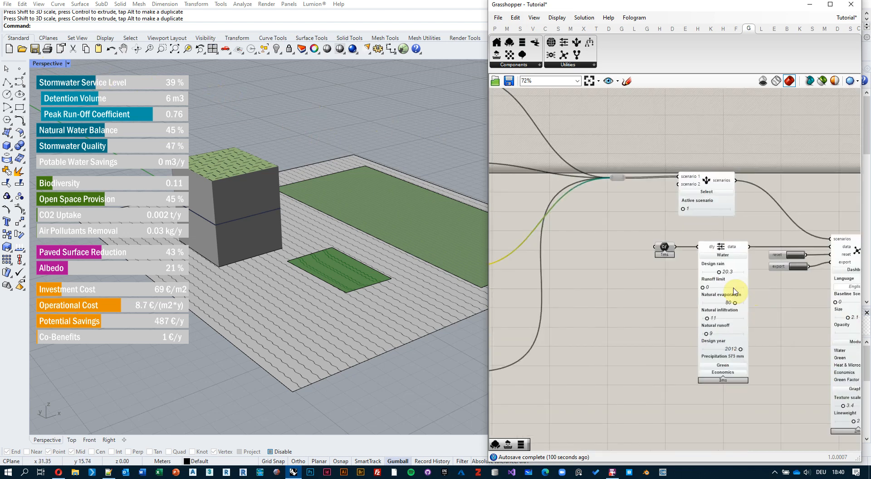
scroll(733, 291, "down", 1)
right_click_drag(624, 295, 676, 265)
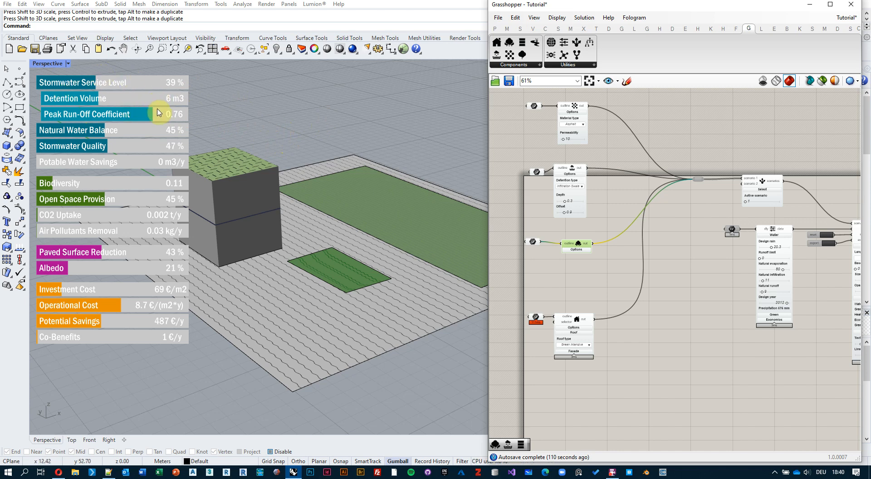
right_click_drag(577, 317, 660, 235)
scroll(657, 303, "up", 4)
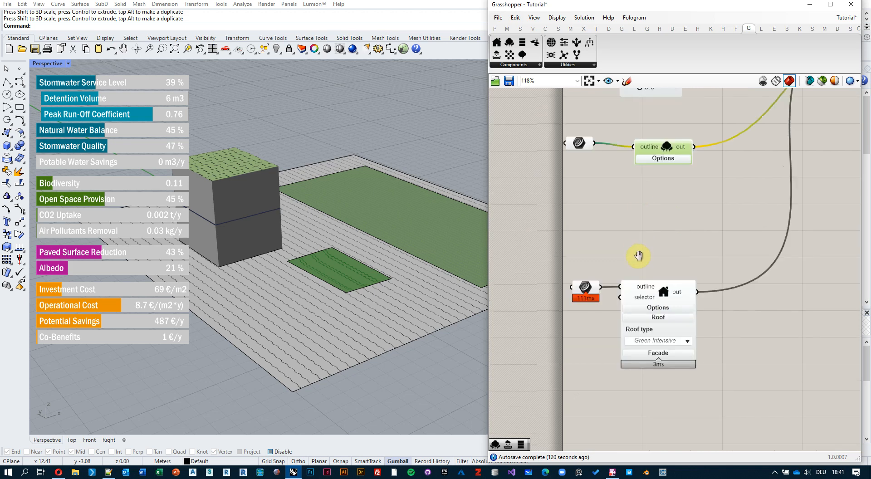
left_click(667, 230)
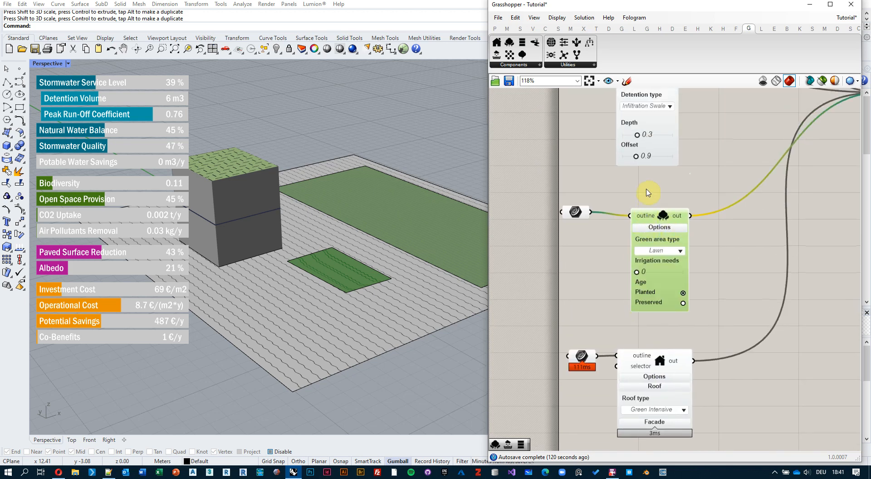
right_click_drag(653, 183, 645, 222)
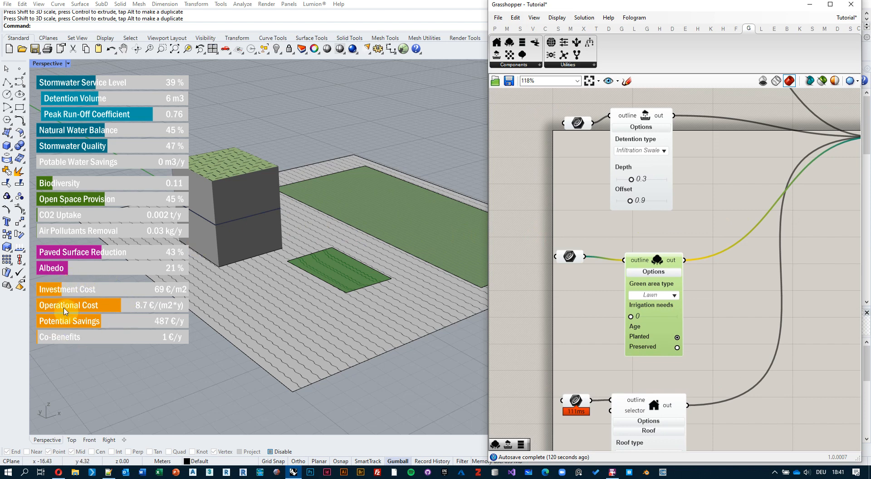
Step: Set the building component's roof type to Conventional
right_click_drag(715, 382, 730, 286)
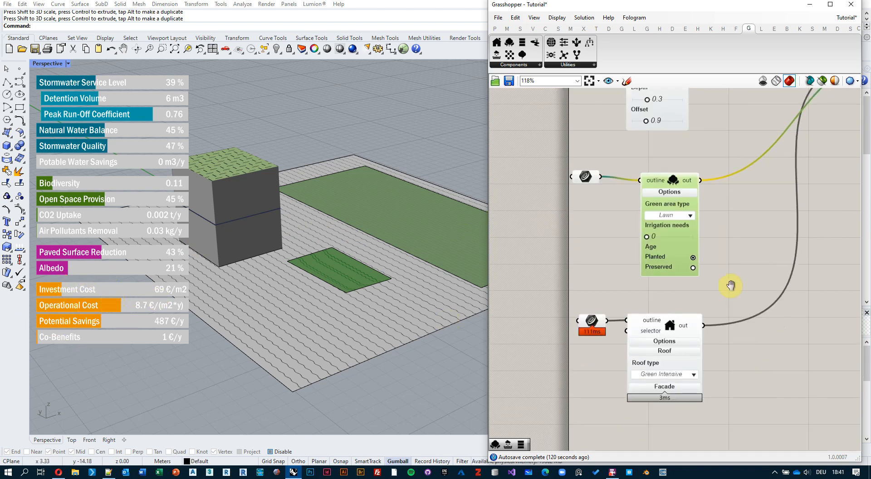
scroll(687, 381, "up", 2)
left_click(674, 357)
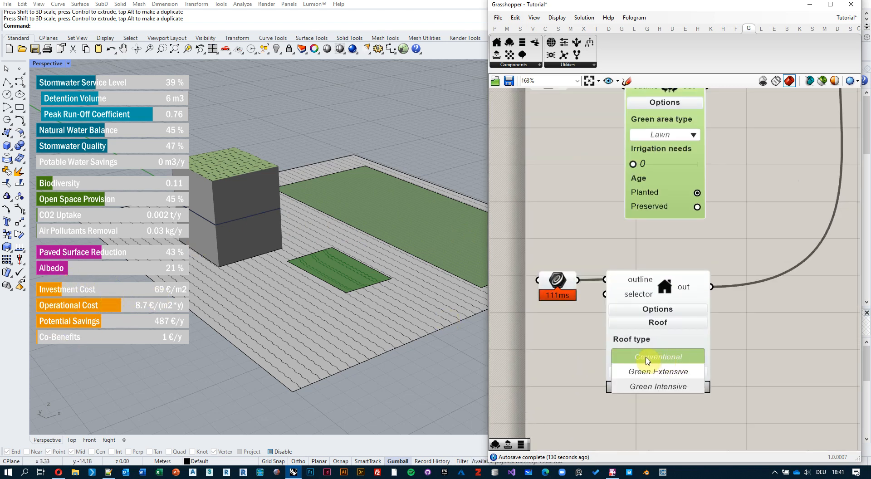
left_click(656, 358)
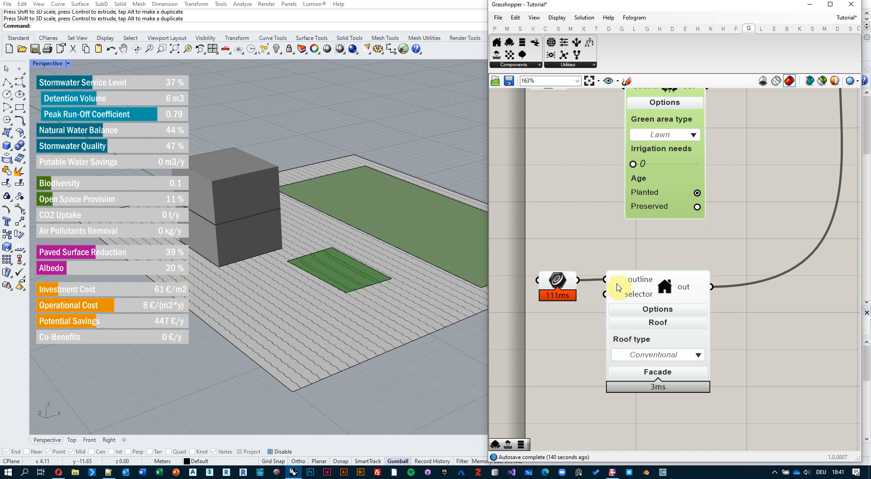
Step: Enlarge the infiltration swale's rectangle between the building and the lawn, keeping it centred in place, and deselect it
left_click(321, 284)
right_click_drag(399, 299, 333, 328)
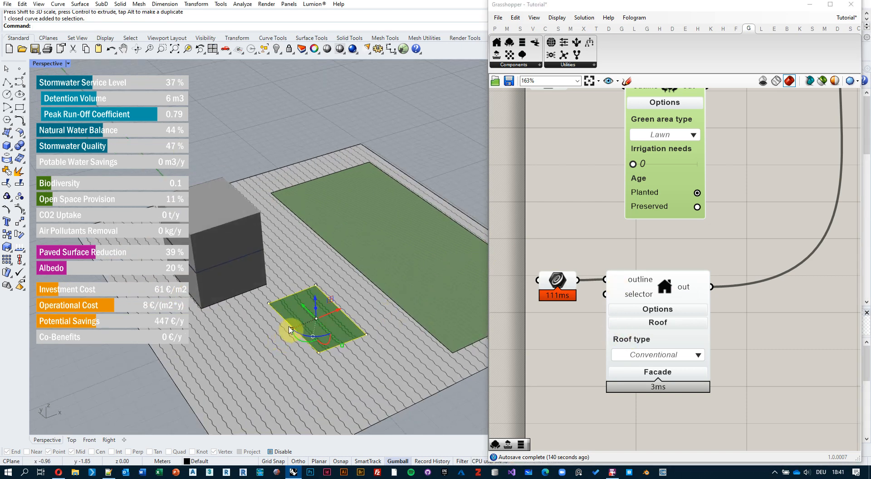
left_click_drag(292, 329, 258, 343)
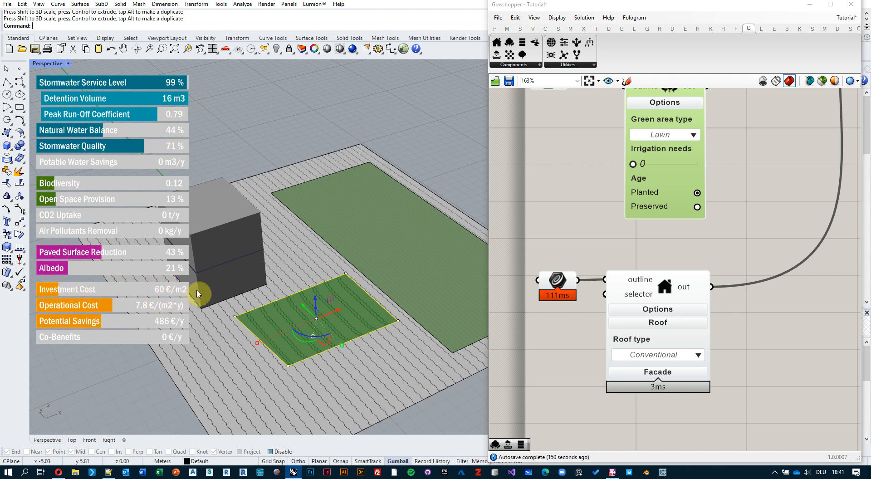
left_click(252, 143)
Step: Set the building component's roof type to Green Intensive
right_click_drag(286, 302, 290, 278)
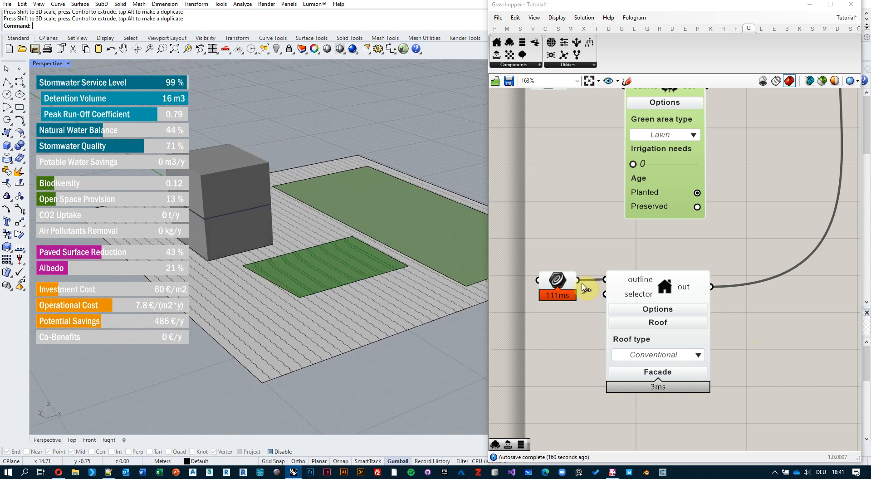
left_click(683, 359)
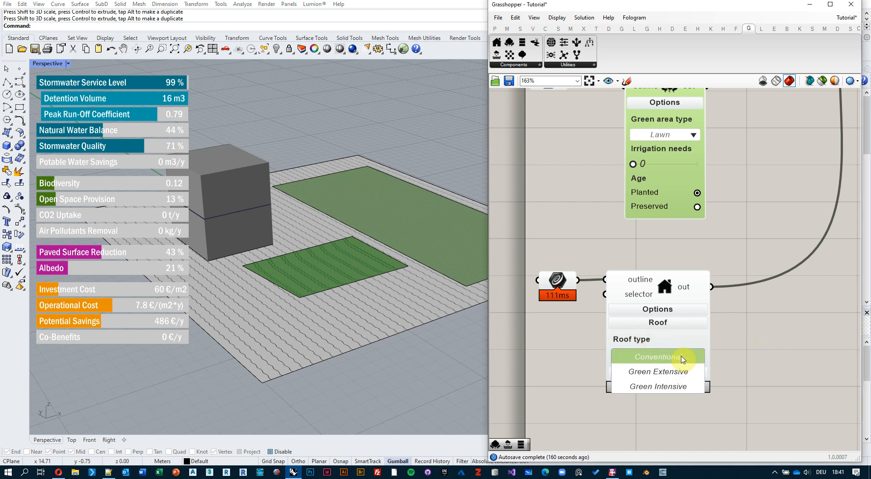
left_click(660, 388)
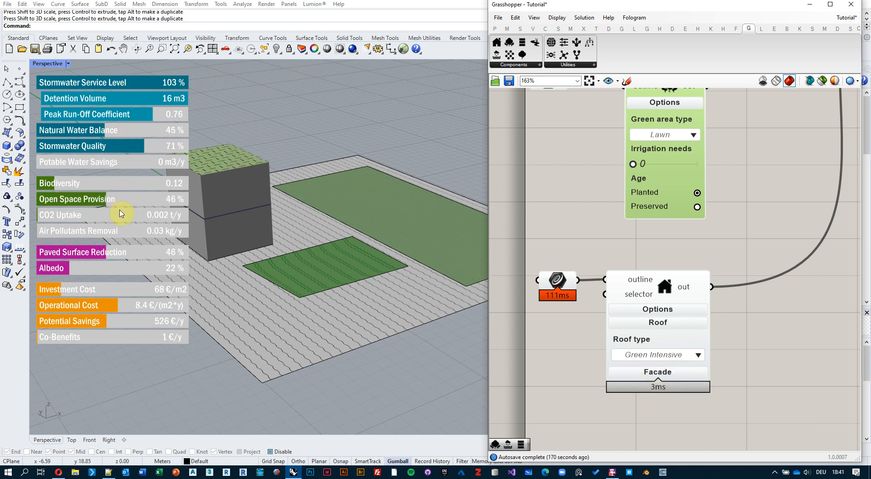
Step: Shrink the infiltration swale's rectangle very slightly and clear the selection
left_click(372, 279)
left_click_drag(267, 284, 269, 282)
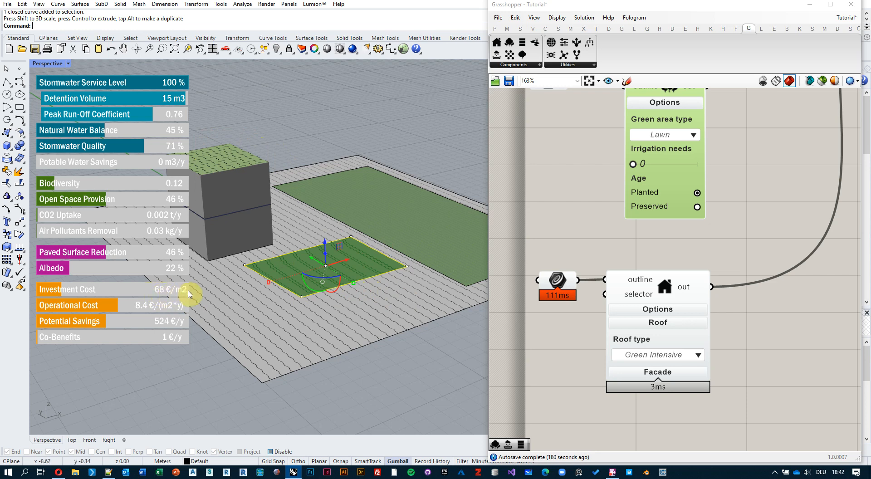
right_click_drag(291, 352, 362, 167)
key("Escape")
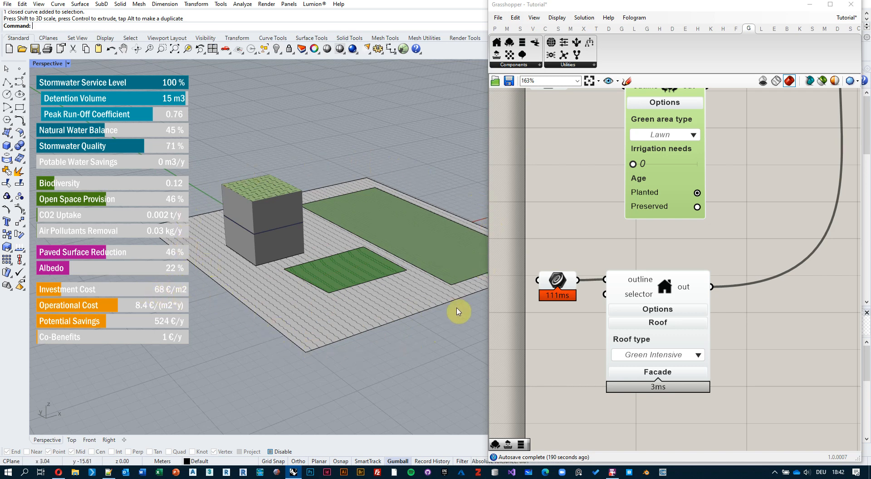
Step: Measure the area of the large paving outline and deselect it
left_click(421, 202)
type("Area")
key("Return")
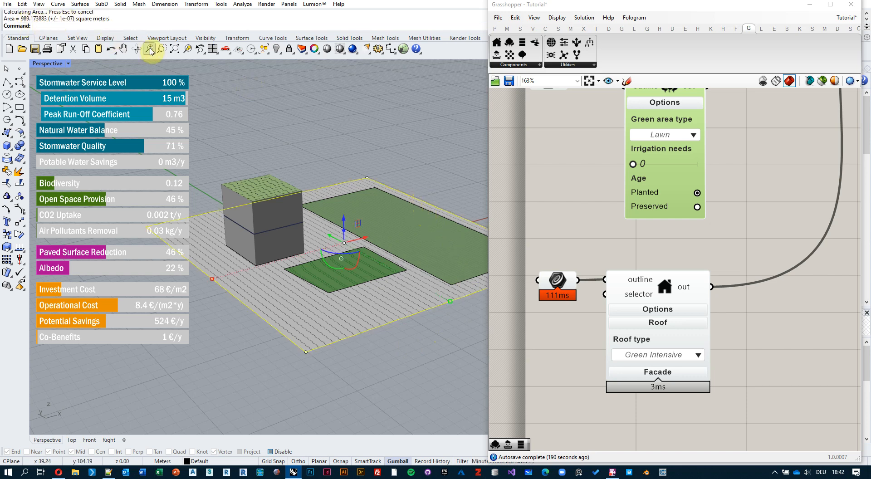
left_click(354, 149)
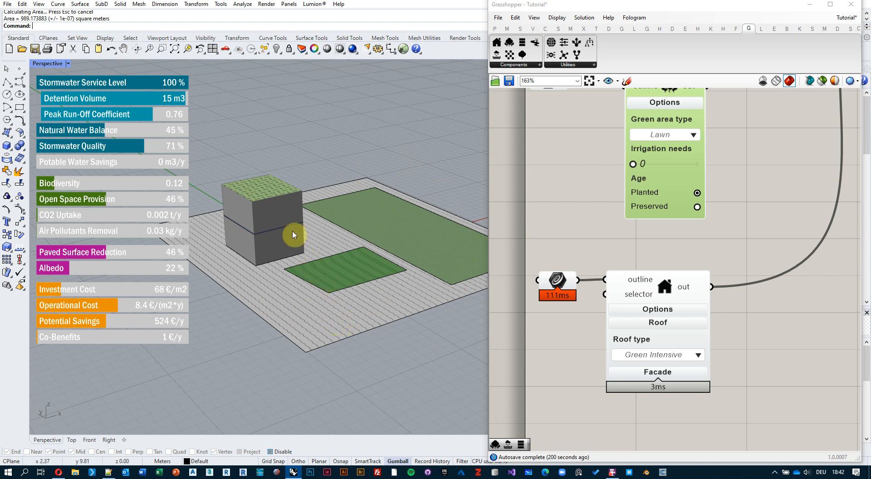
Step: Switch the building's roof type back to Conventional
left_click(671, 355)
left_click(663, 358)
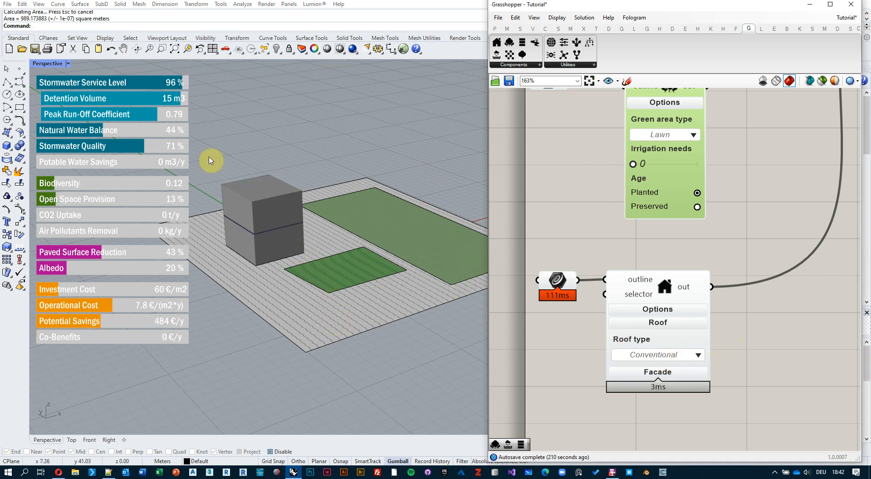
Step: Enlarge the infiltration swale again in both directions, shift it slightly away from the building, and deselect it
left_click(349, 288)
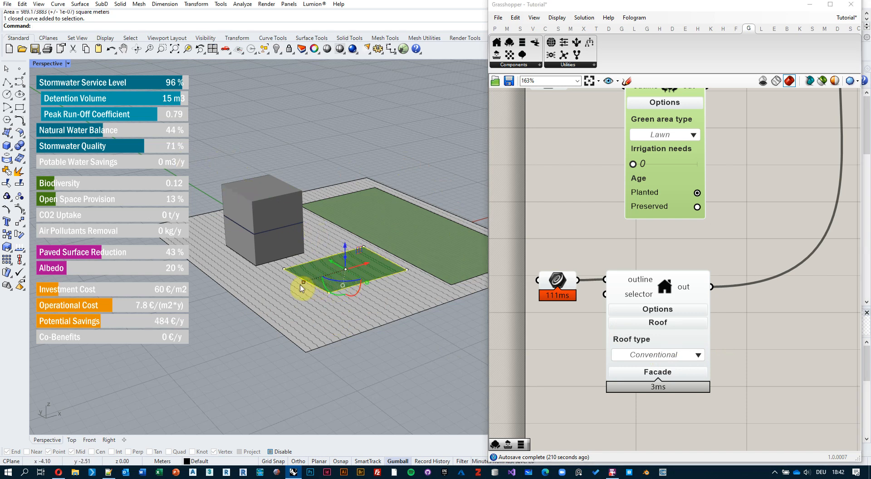
left_click_drag(303, 282, 298, 285)
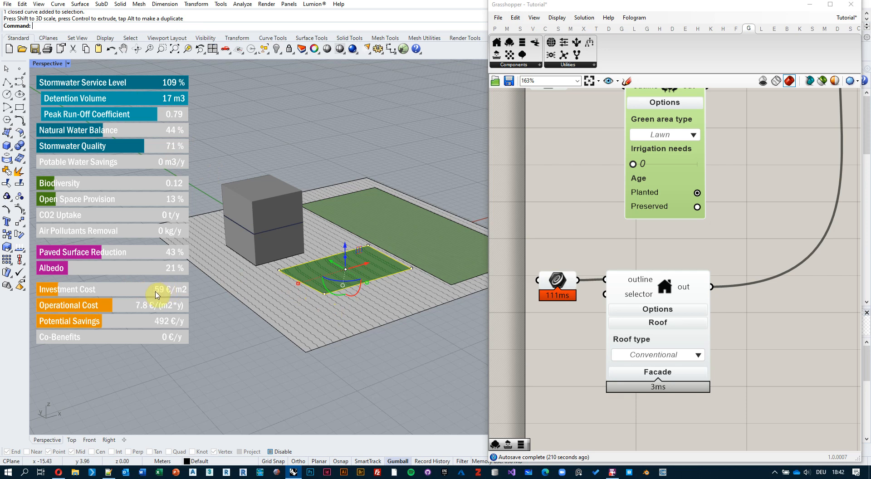
right_click_drag(156, 295, 345, 292)
left_click_drag(344, 293, 281, 308)
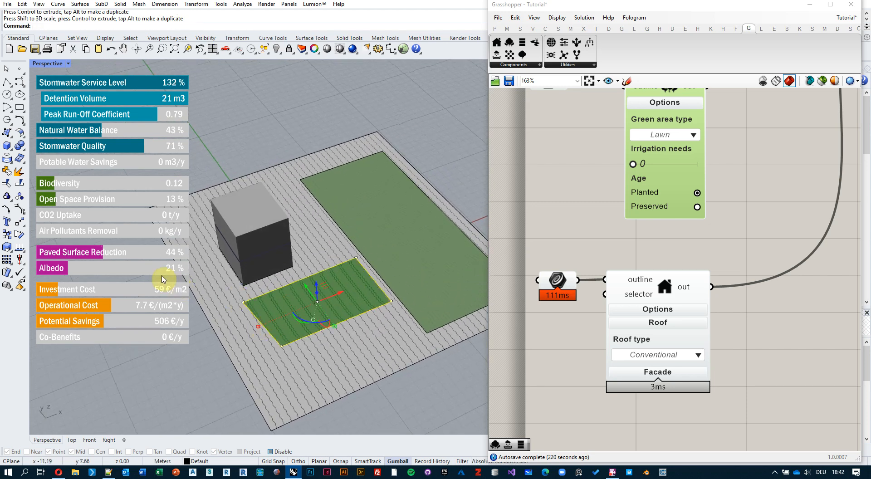
left_click_drag(326, 284, 243, 336)
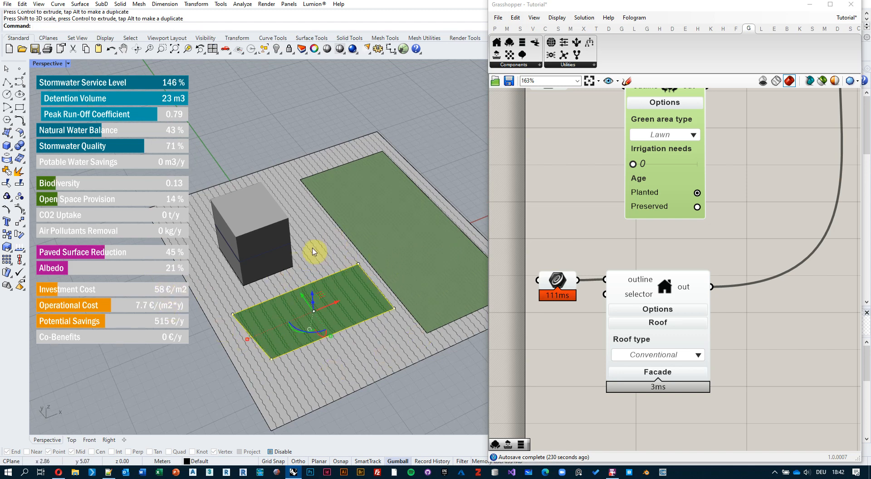
left_click(286, 110)
right_click_drag(342, 316, 351, 289)
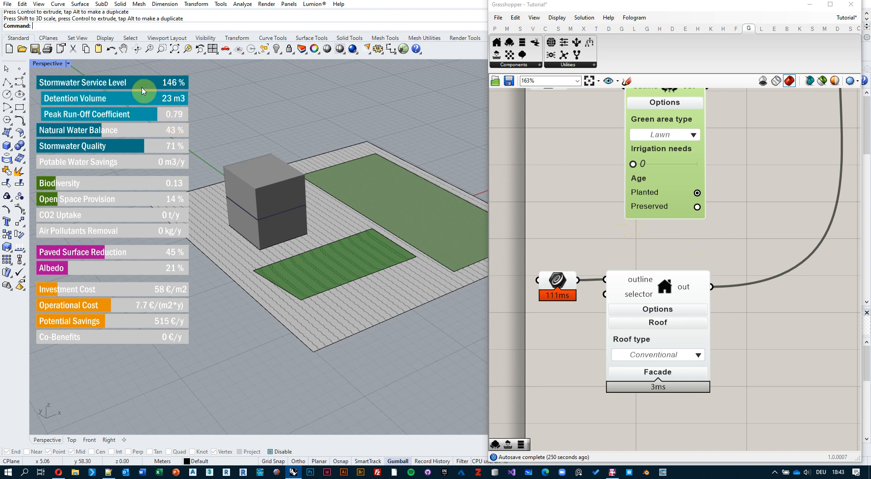
Step: Review the component wiring, the scenario selector, the Dashboard component's modules and the Data component's water settings
scroll(729, 234, "down", 5)
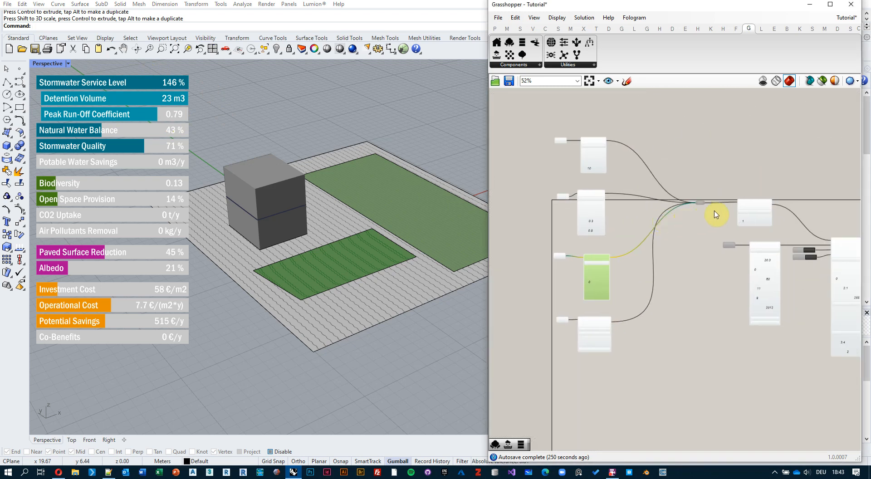
scroll(716, 215, "up", 4)
scroll(667, 183, "down", 2)
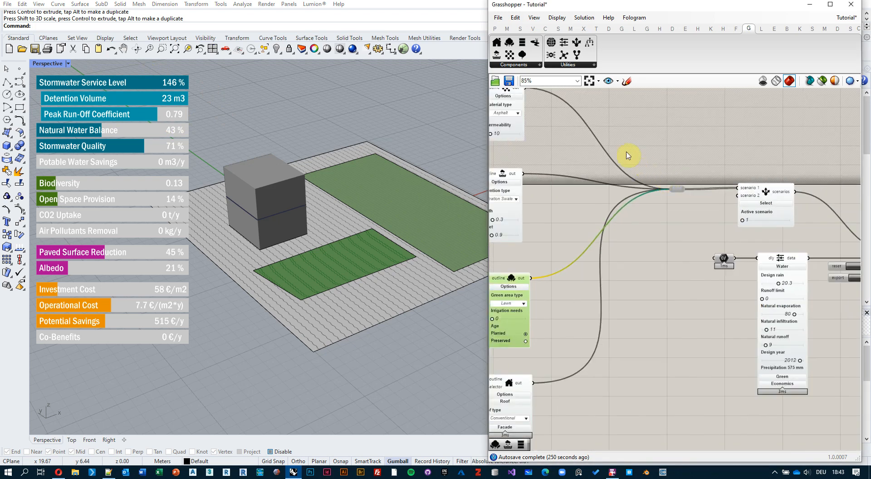
scroll(709, 192, "up", 2)
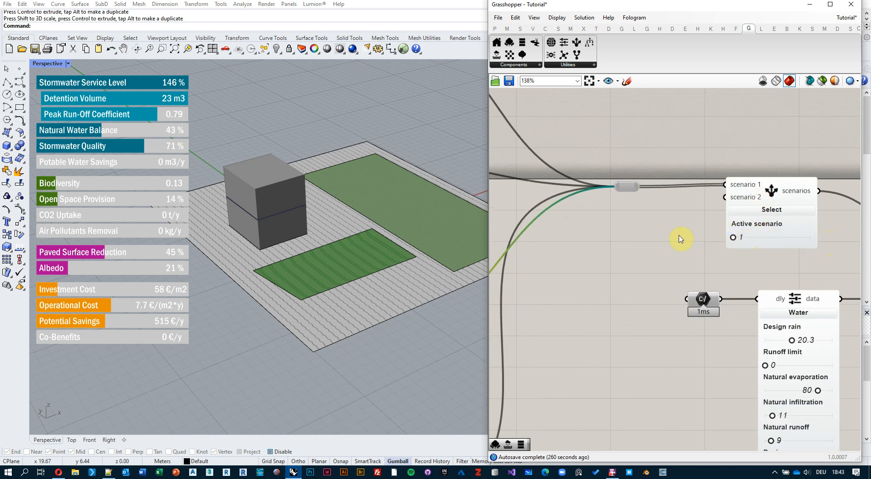
scroll(627, 267, "down", 3)
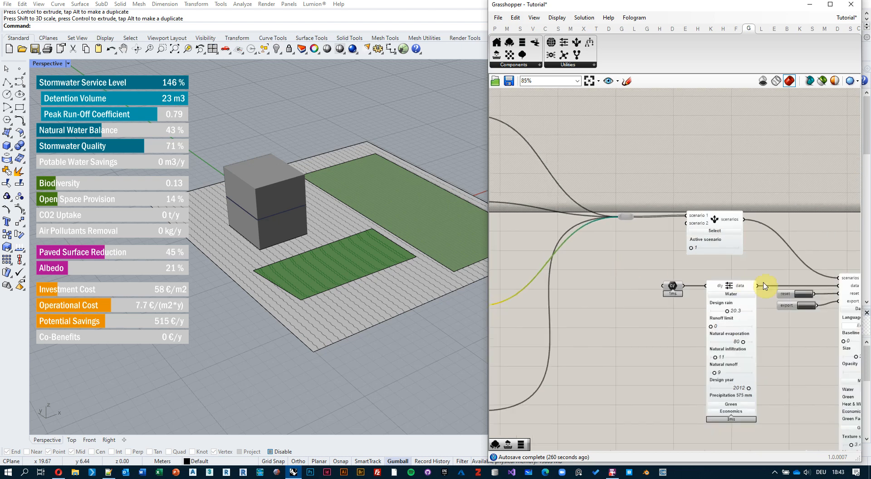
right_click_drag(764, 286, 599, 210)
scroll(679, 269, "up", 4)
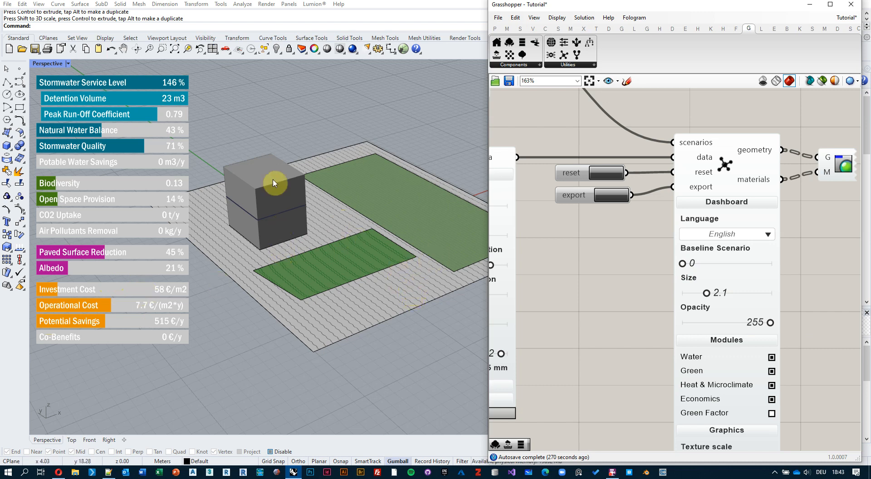
scroll(558, 298, "down", 3)
right_click_drag(554, 304, 660, 267)
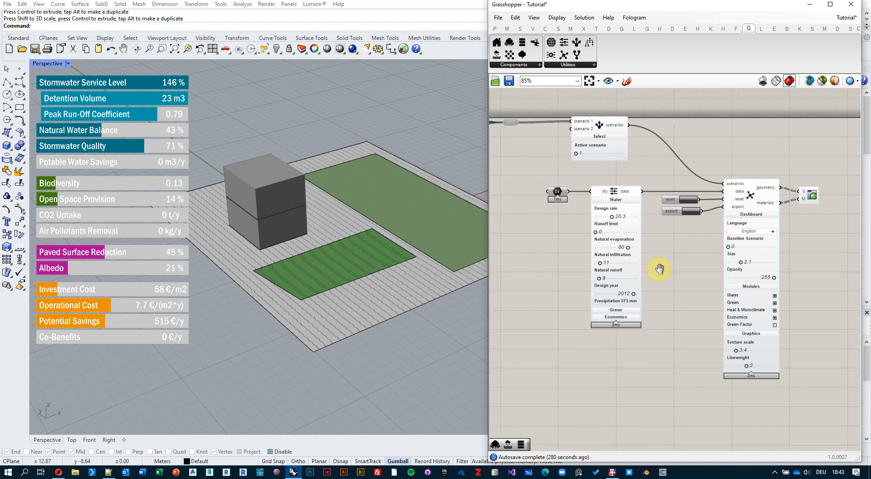
scroll(622, 229, "up", 4)
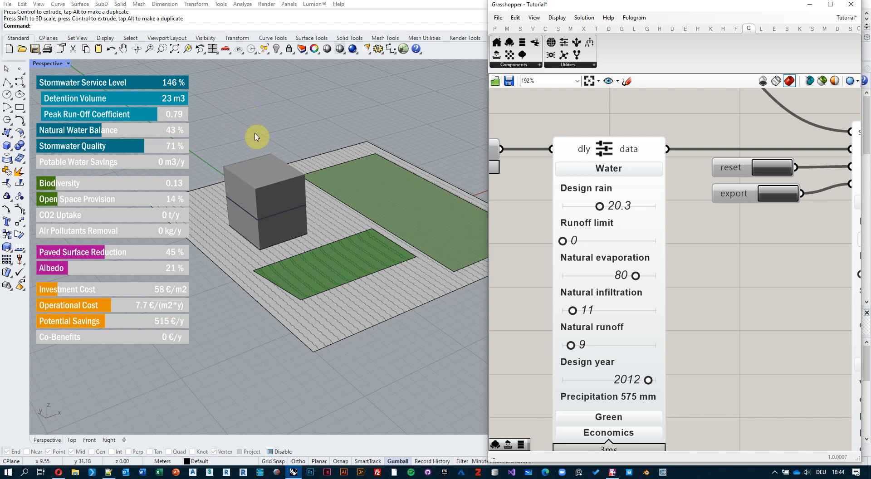
right_click_drag(329, 140, 329, 134)
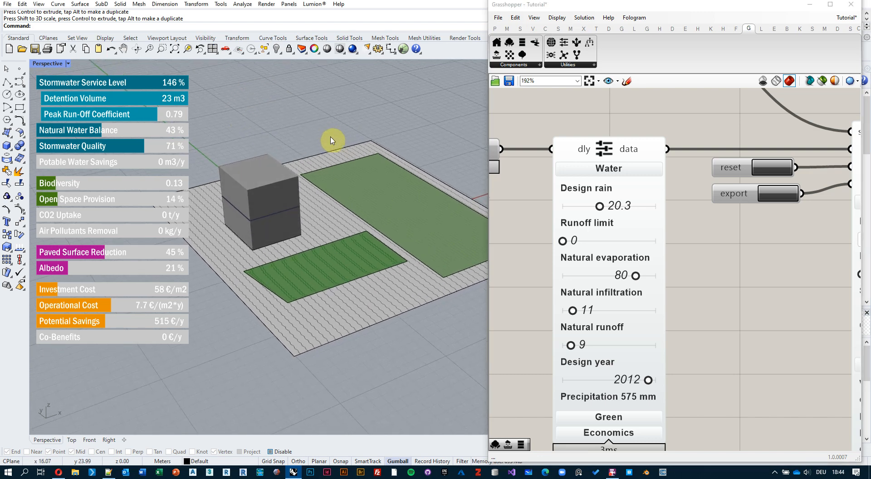